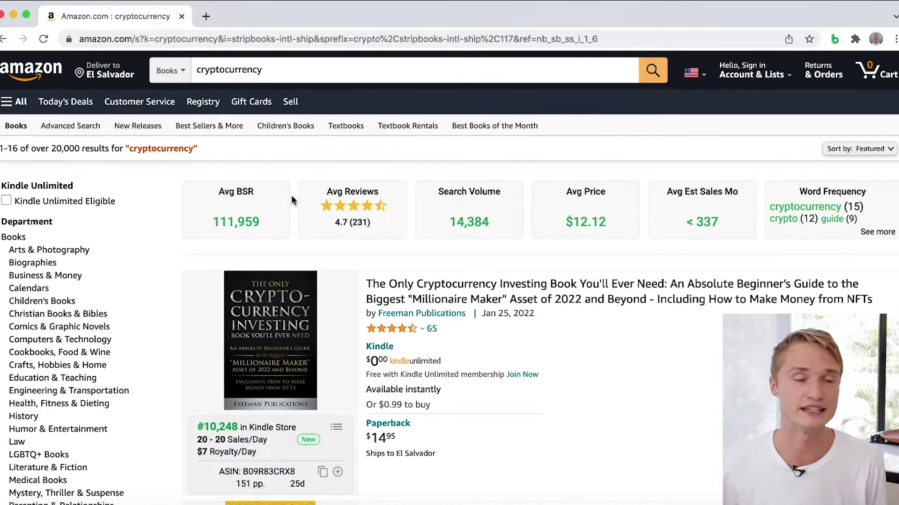
Step: Look over the per-book sales data in the cryptocurrency search results and open the Book Beam analysis for the page
scroll(296, 218, down, 5)
scroll(316, 255, down, 3)
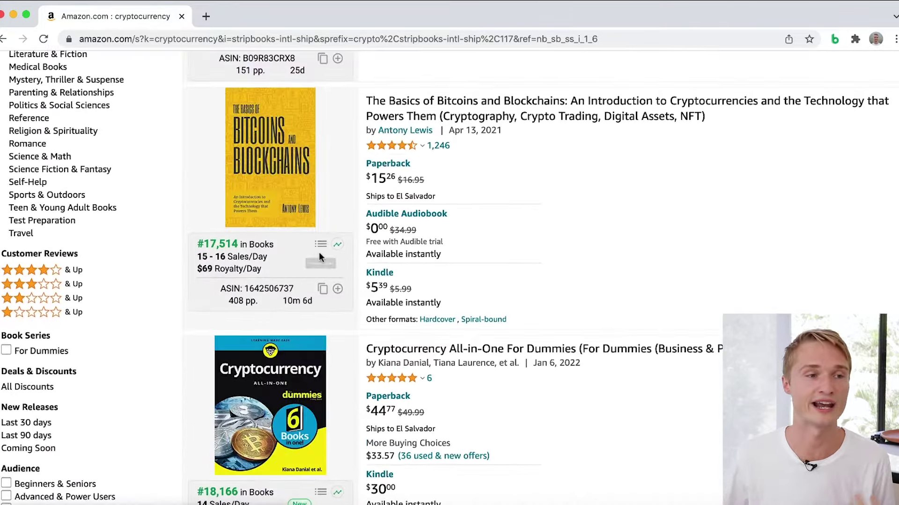
scroll(297, 263, up, 2)
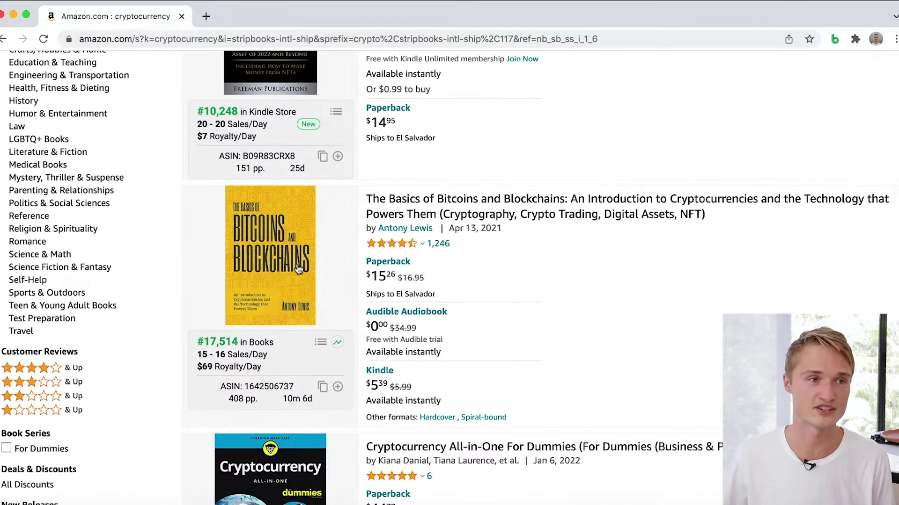
scroll(299, 269, up, 6)
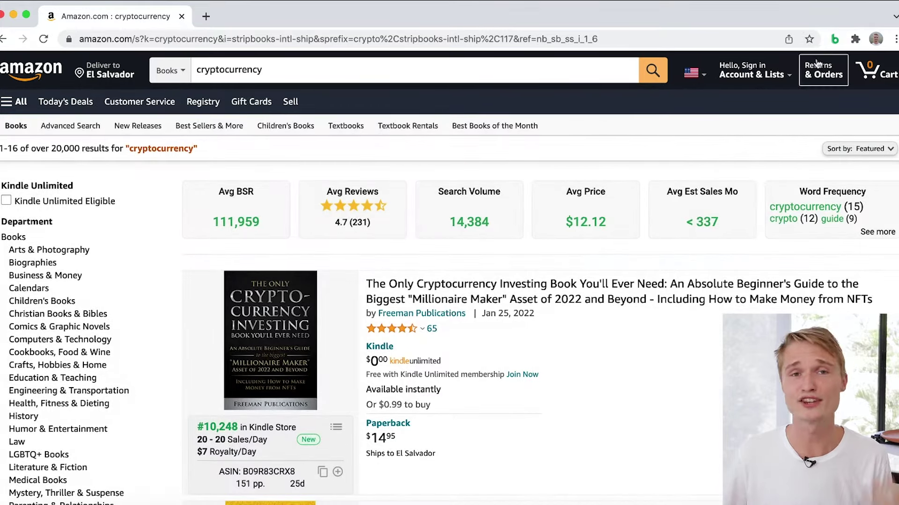
click(834, 39)
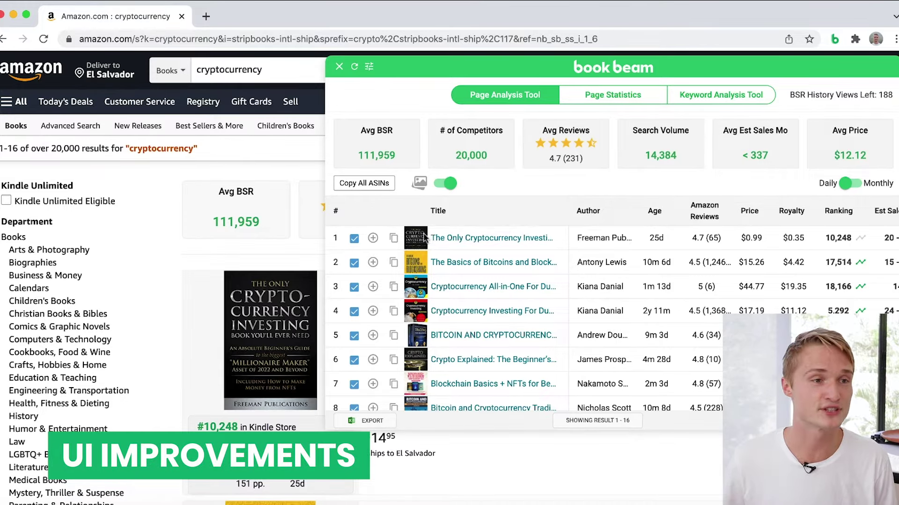
Step: Examine the page analysis table of cryptocurrency books, including reviews, prices, royalties, rankings, estimated daily sales, KDP Select and publisher
scroll(416, 306, down, 4)
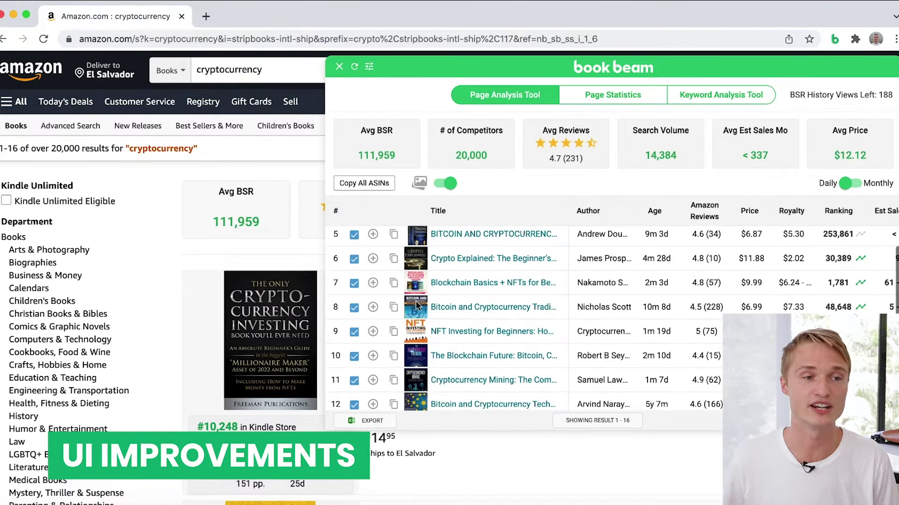
scroll(417, 311, up, 4)
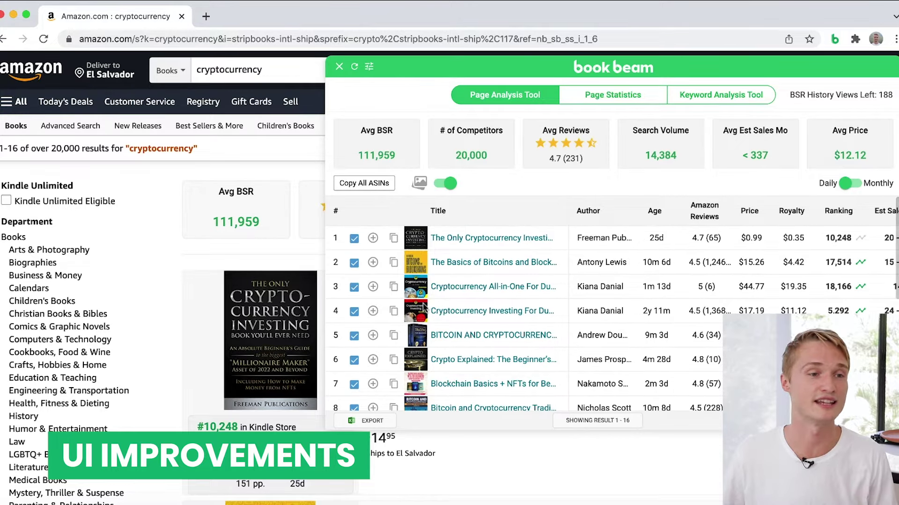
scroll(417, 313, down, 6)
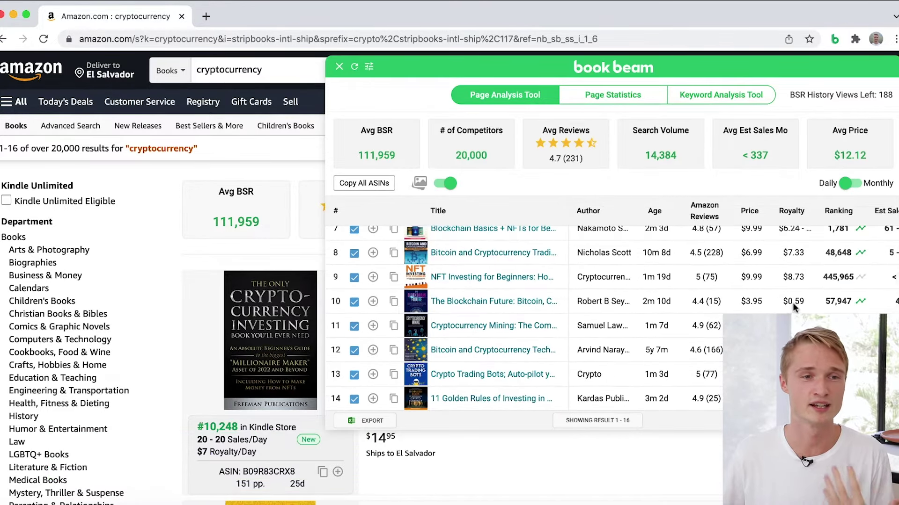
scroll(792, 303, right, 4)
scroll(792, 286, up, 6)
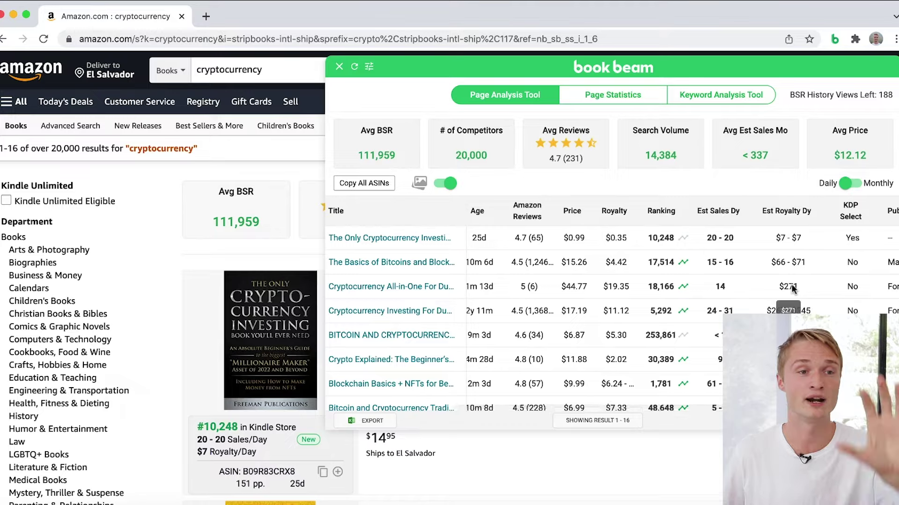
scroll(796, 288, right, 2)
scroll(702, 283, left, 8)
scroll(749, 267, left, 2)
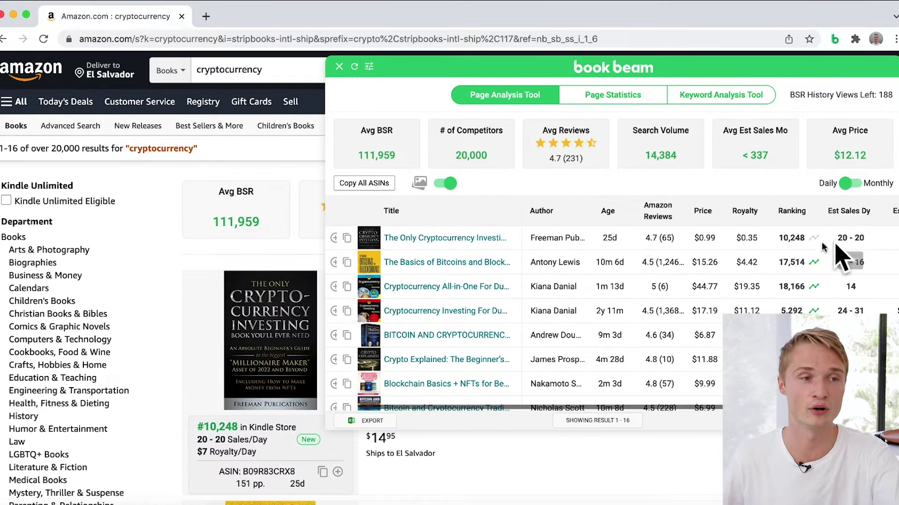
scroll(772, 262, down, 2)
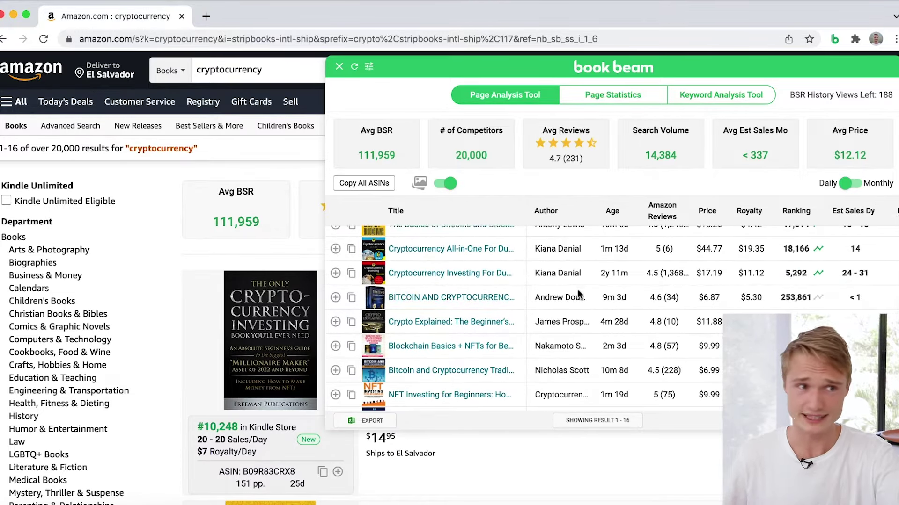
scroll(576, 295, up, 2)
mouse_move(468, 241)
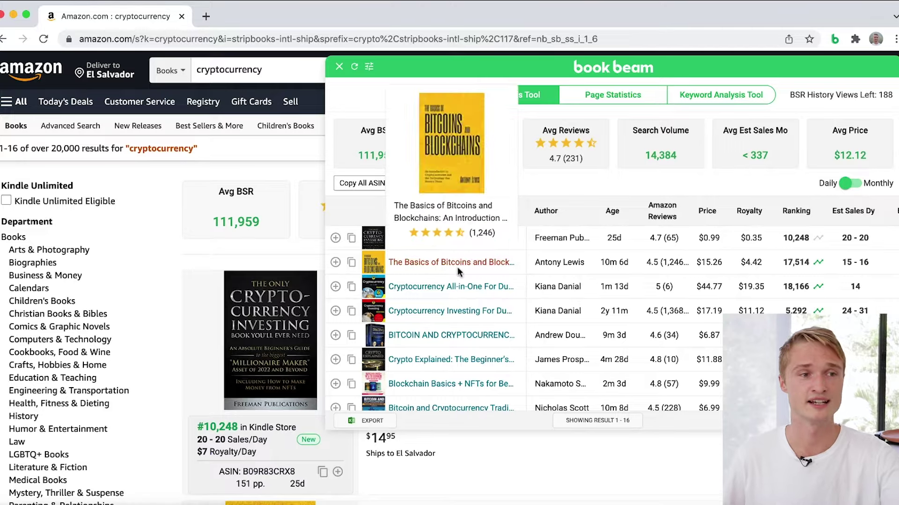
scroll(548, 311, right, 4)
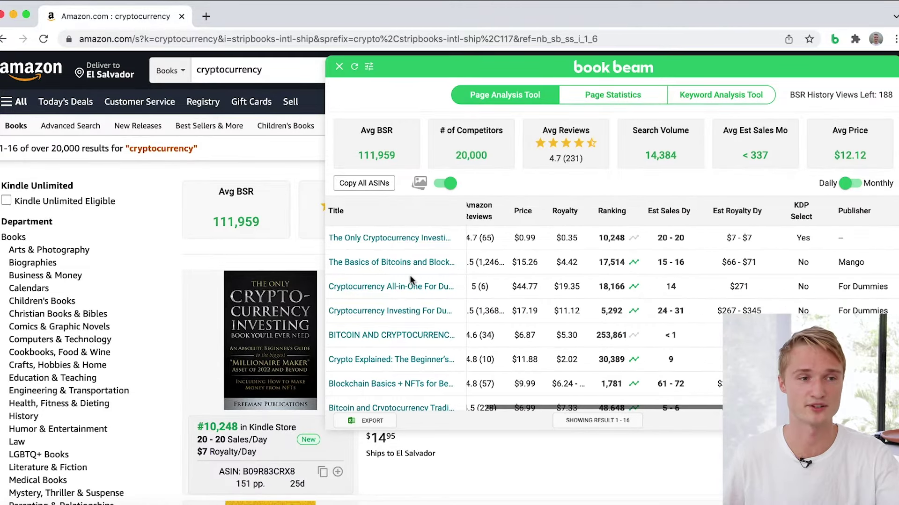
scroll(598, 318, left, 5)
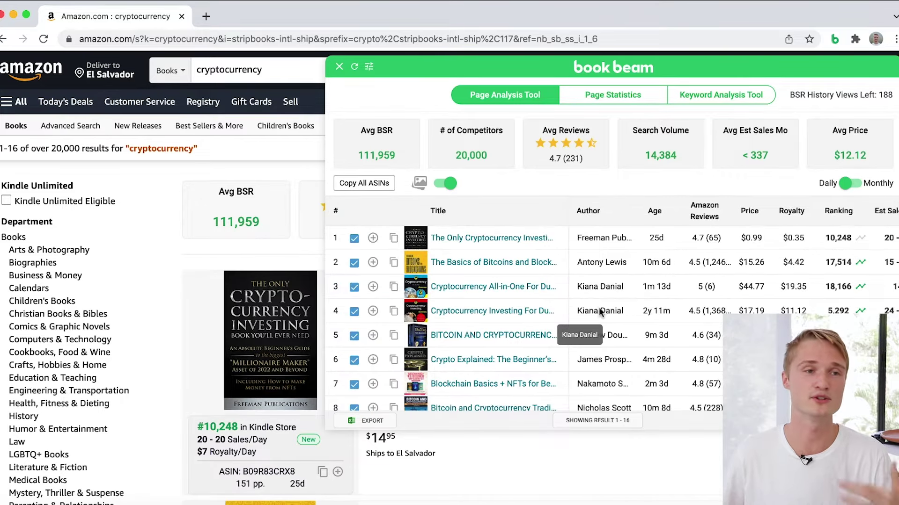
Step: Customize the analysis table to show the Format and Length data columns, and review the resulting columns
click(369, 67)
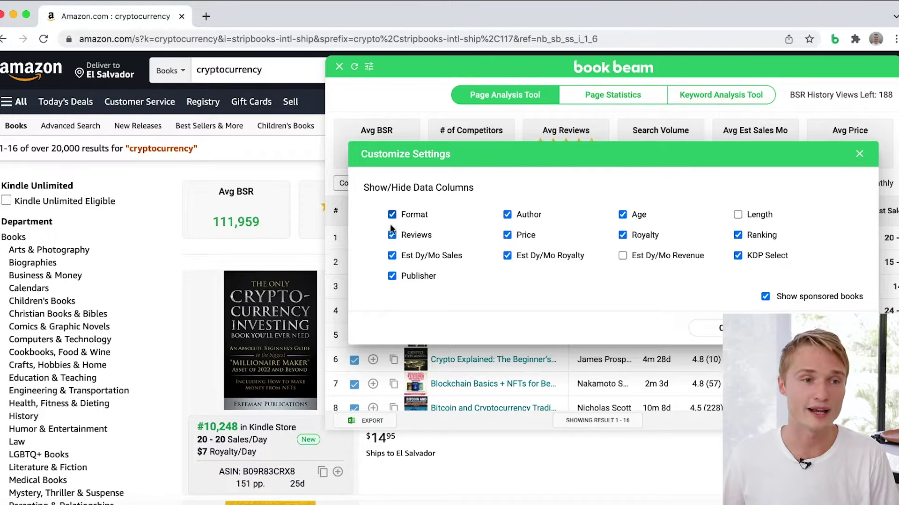
click(622, 256)
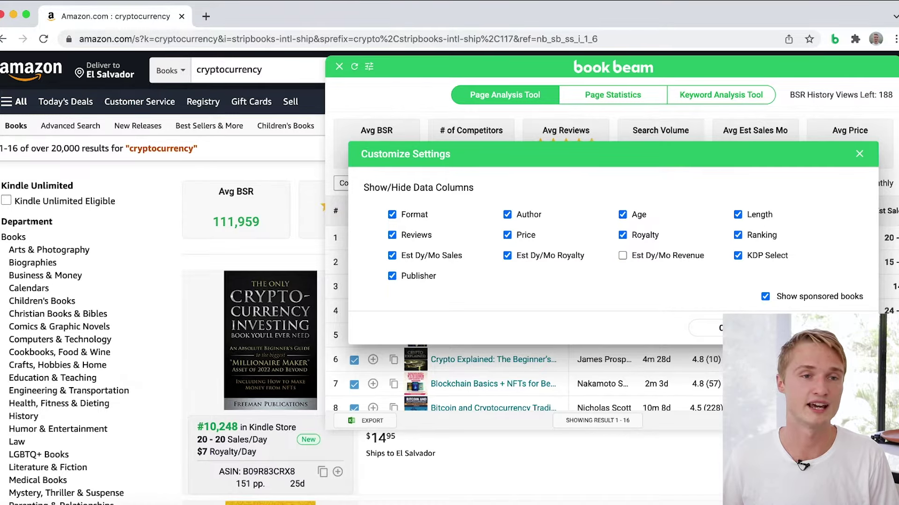
click(819, 328)
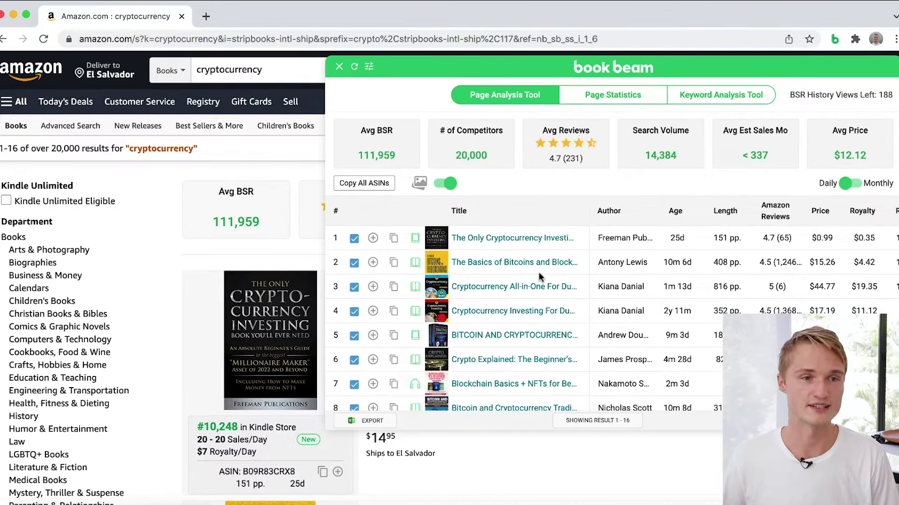
scroll(645, 274, right, 5)
scroll(646, 272, right, 3)
scroll(645, 272, left, 10)
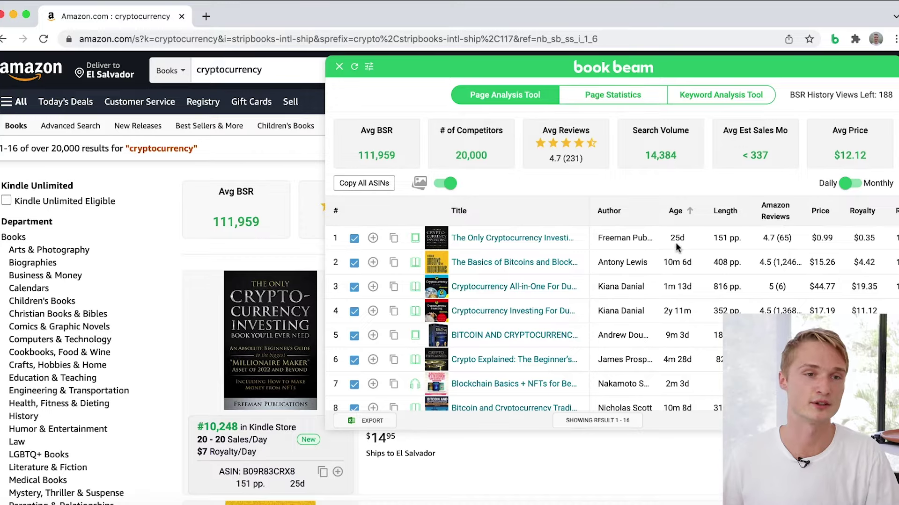
scroll(774, 246, right, 5)
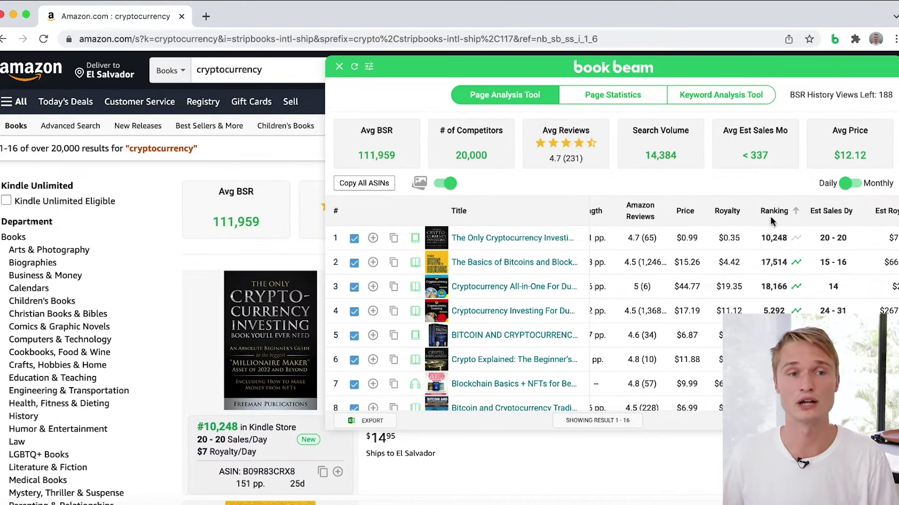
scroll(352, 249, right, 2)
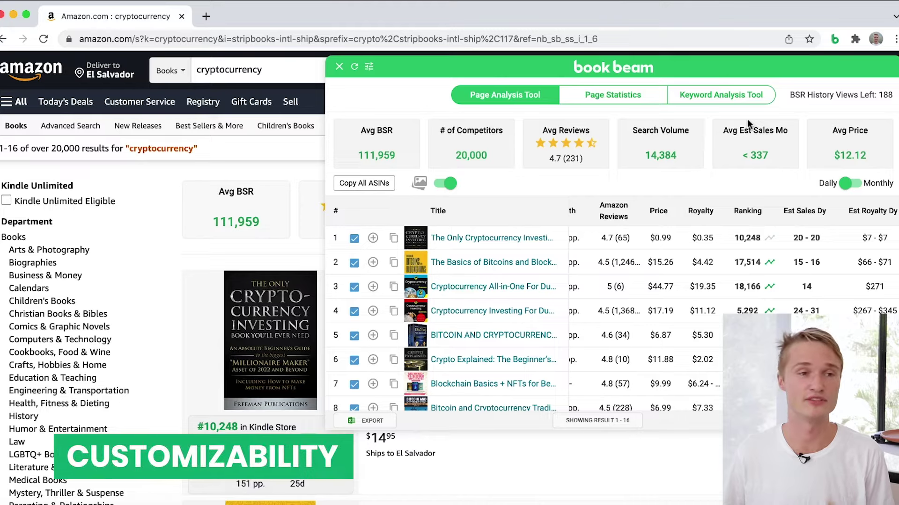
Step: Exclude the Metaverse Investment Guide in row 16 from the page averages and close the analysis panel
scroll(535, 350, down, 5)
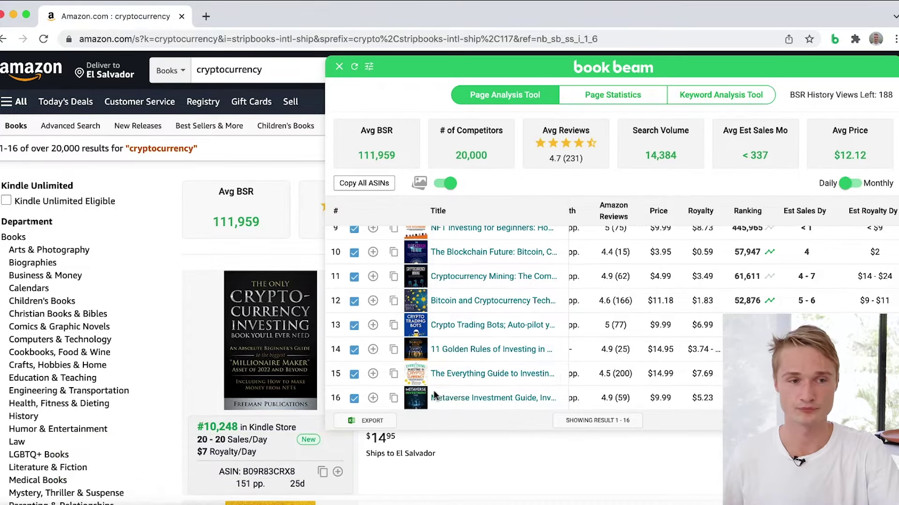
click(354, 399)
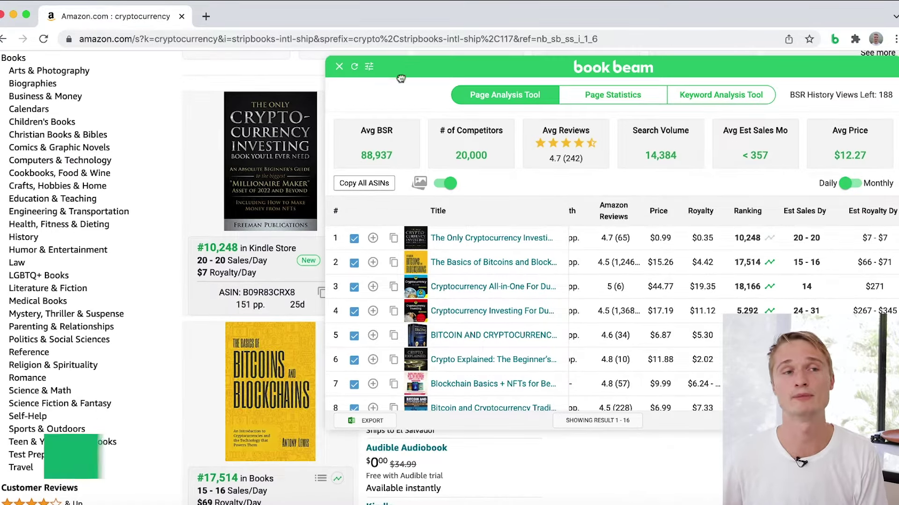
click(339, 66)
Step: View the BSR and price history of The Basics of Bitcoins and Blockchains over 1 month, 3 months and 1 year
scroll(540, 280, down, 3)
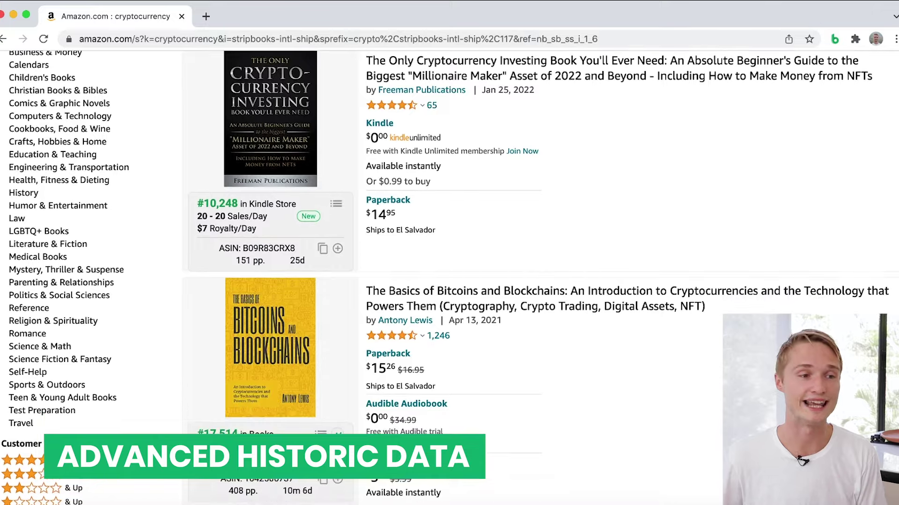
scroll(540, 280, down, 2)
click(338, 407)
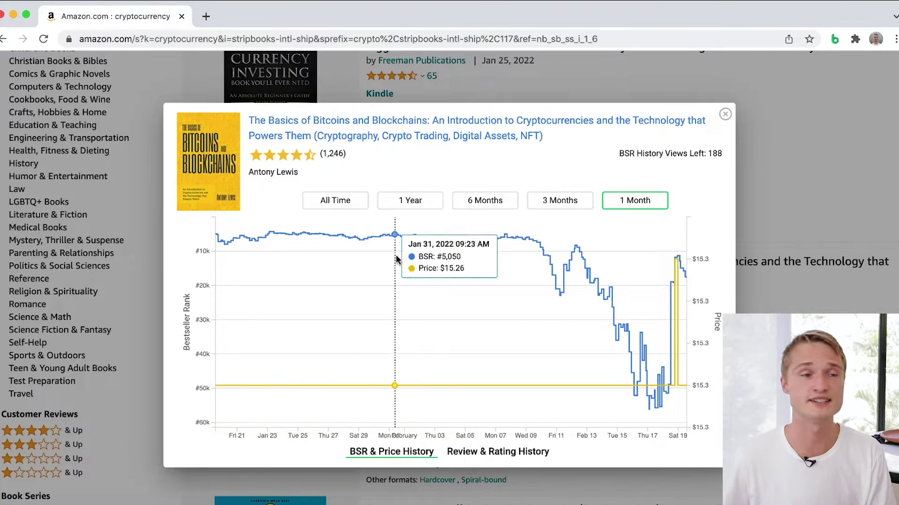
mouse_move(603, 243)
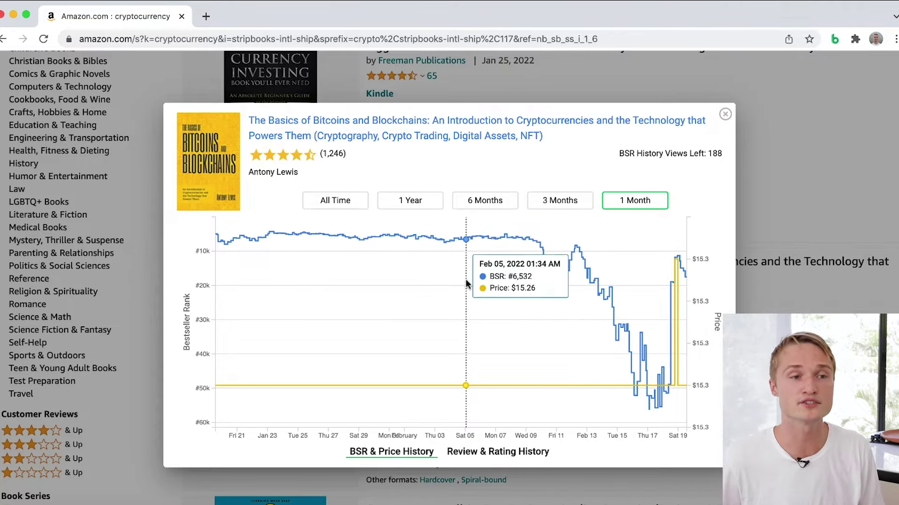
click(560, 200)
click(410, 200)
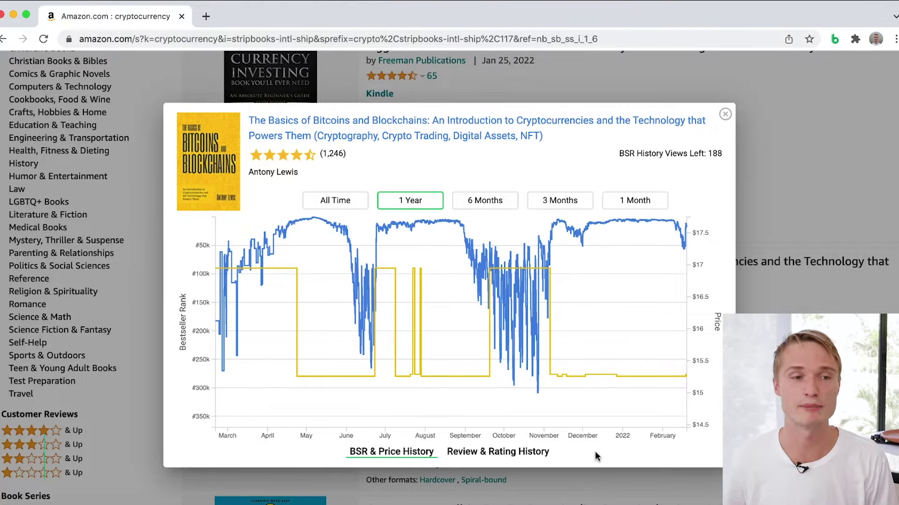
Step: Examine the book's review and rating history over all time and 1 year
click(538, 457)
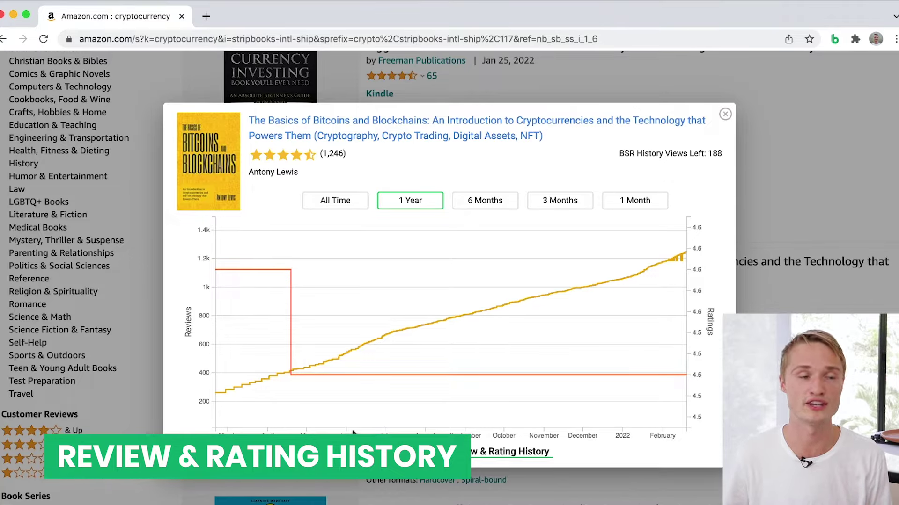
mouse_move(235, 408)
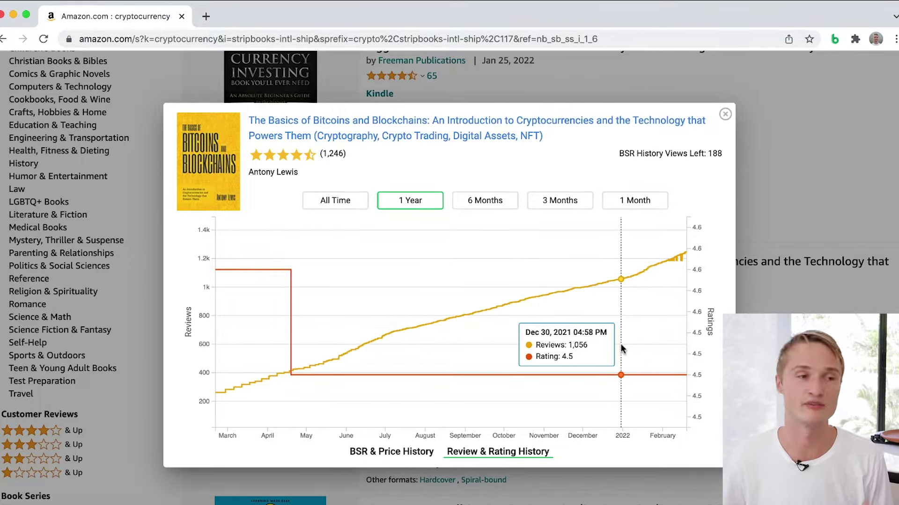
click(310, 201)
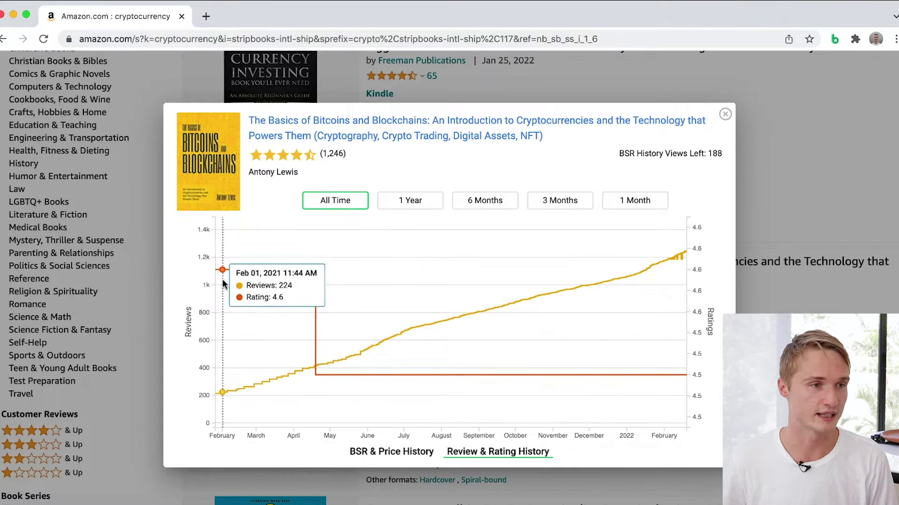
click(411, 201)
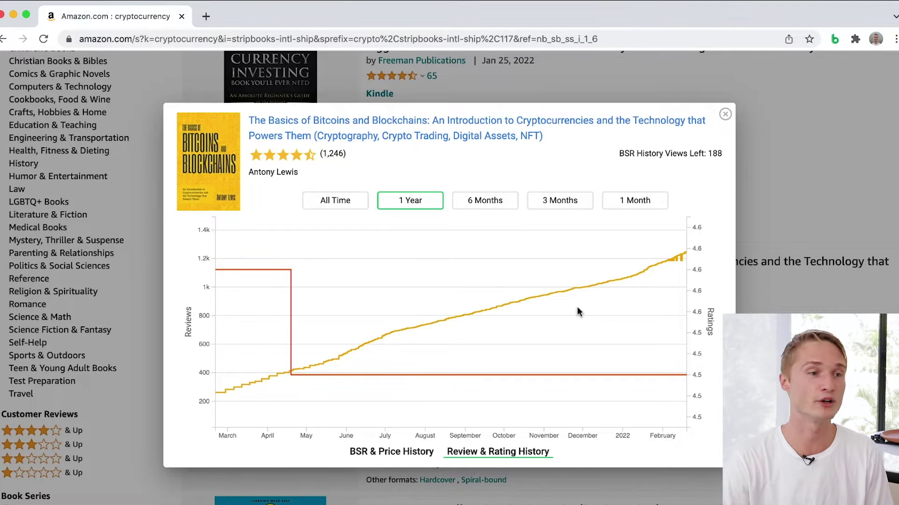
mouse_move(606, 298)
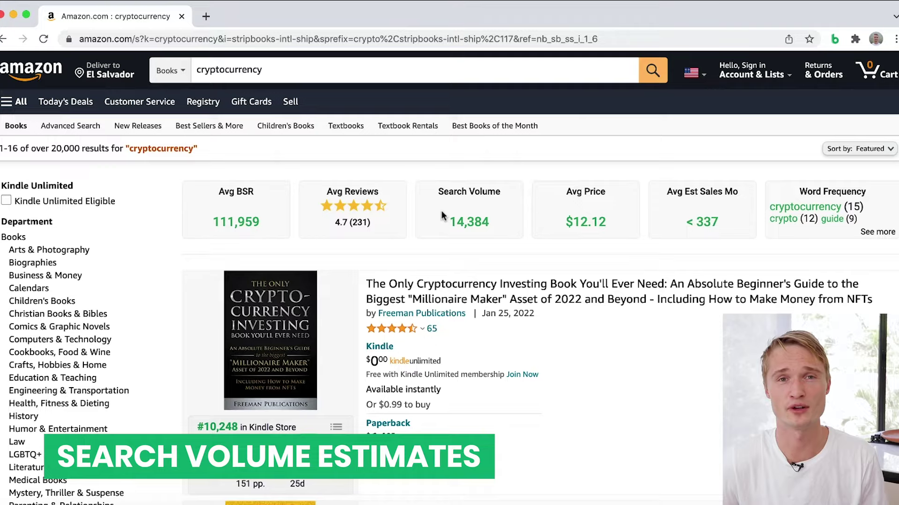
Step: Check the search volume estimate for cryptocurrency on the results page and in the Book Beam analysis
drag(437, 192, 492, 225)
click(489, 260)
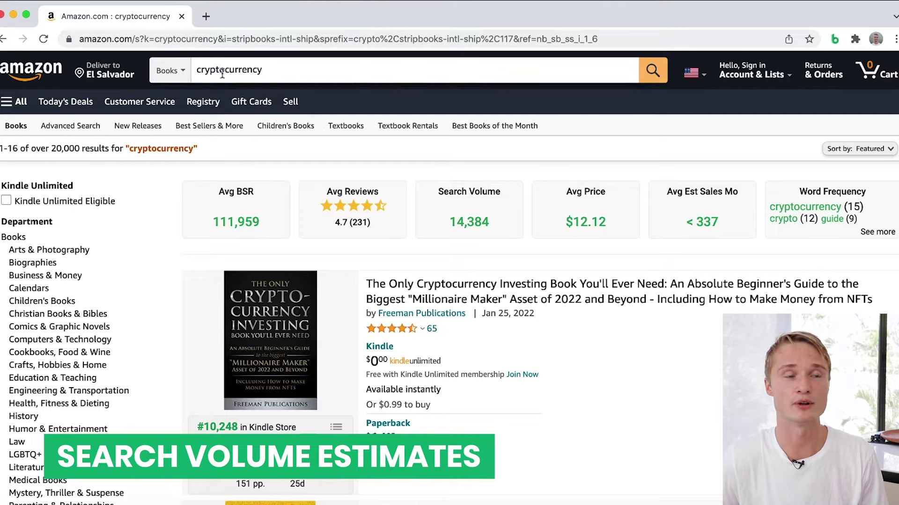
click(835, 39)
mouse_move(536, 68)
mouse_down()
mouse_move(553, 85)
mouse_move(525, 77)
mouse_move(532, 75)
mouse_up()
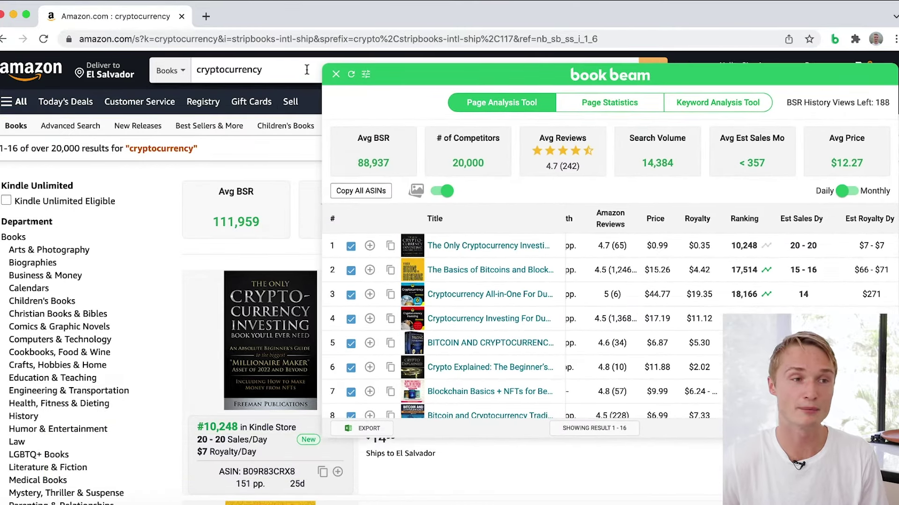
click(336, 75)
Step: Replace the cryptocurrency search term with blockchain and run the search in Books
drag(281, 70, 197, 67)
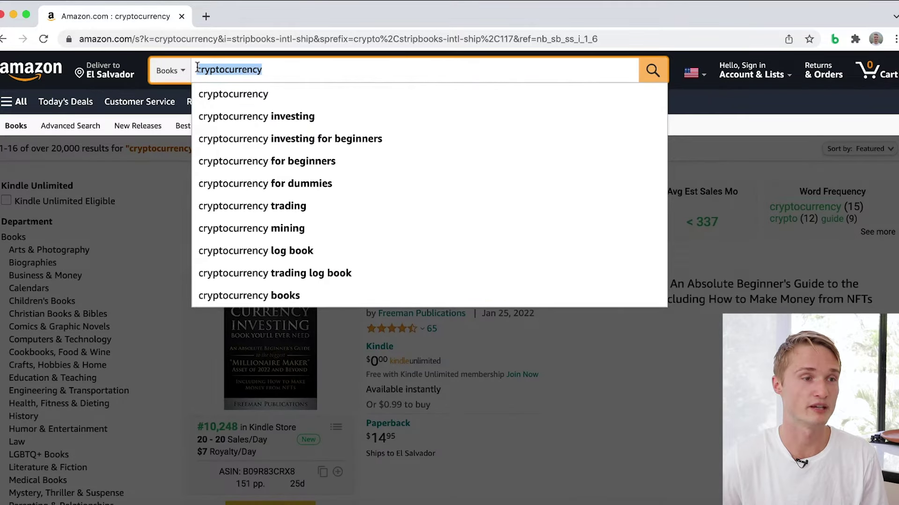
text(bl0)
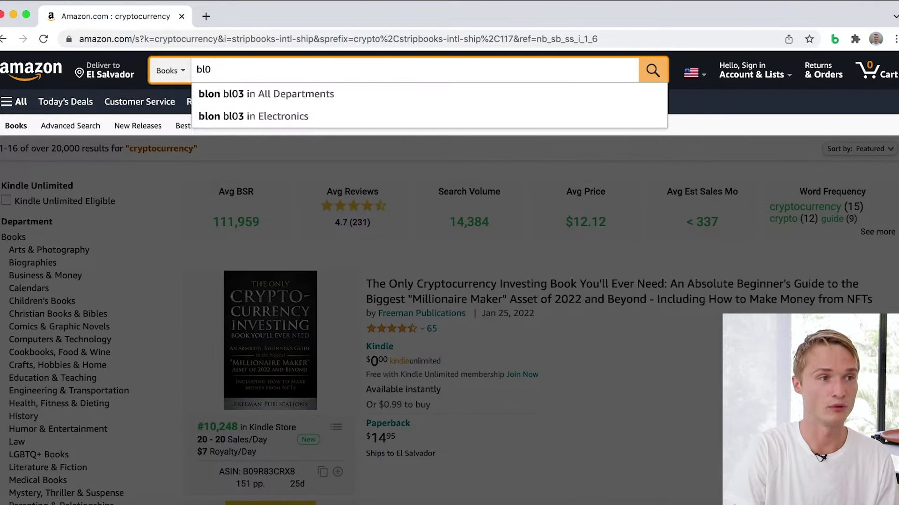
key(BackSpace)
text(ocka)
key(BackSpace)
key(BackSpace)
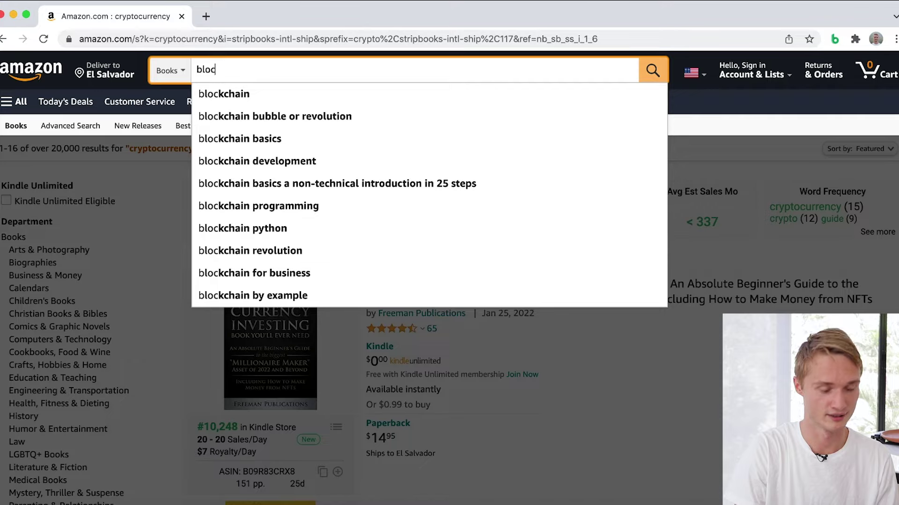
text(kchain)
key(Return)
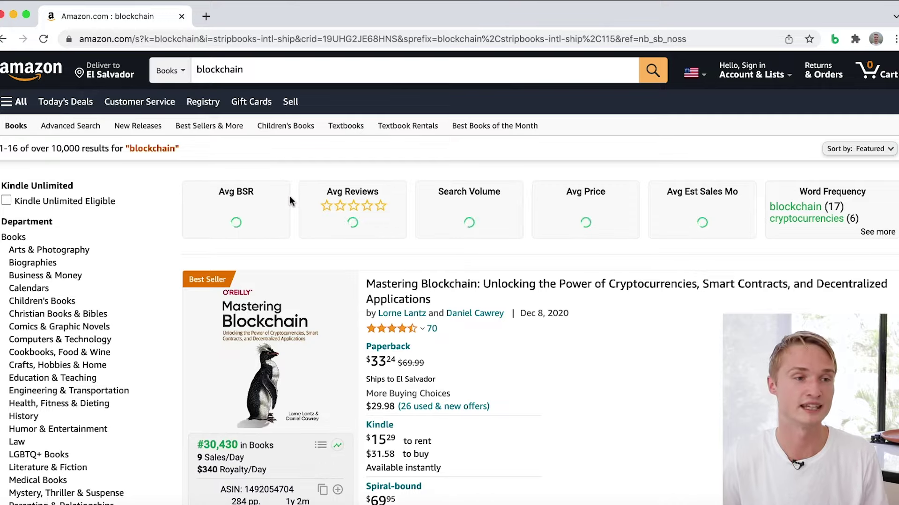
Step: Check the search volume estimate for blockchain above the search results
scroll(419, 186, down, 2)
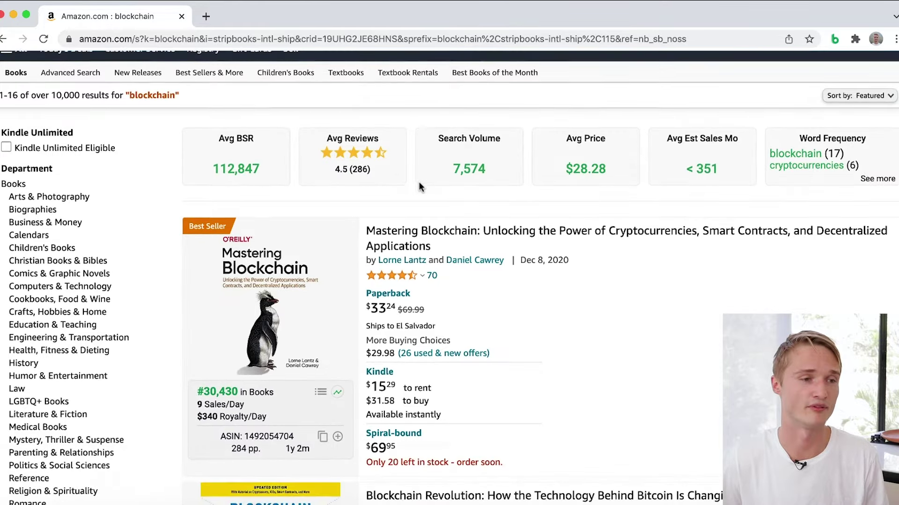
scroll(418, 184, up, 2)
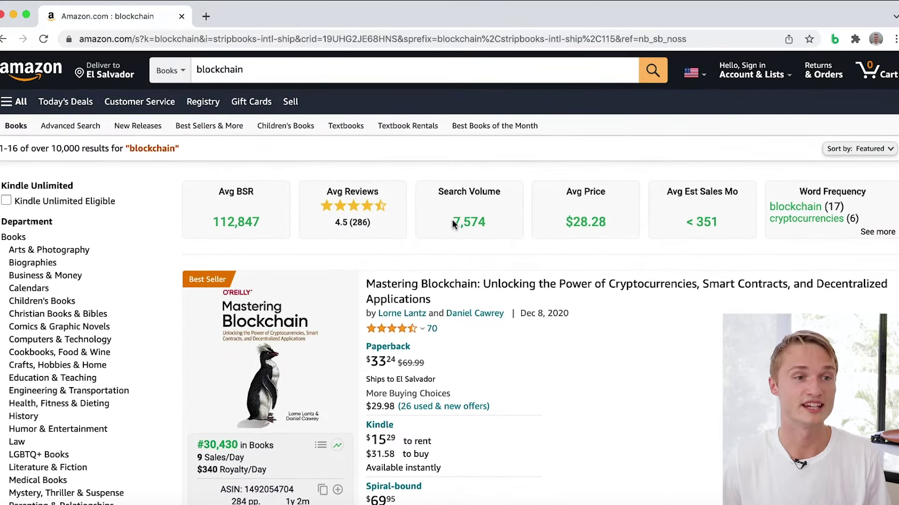
drag(452, 222, 494, 227)
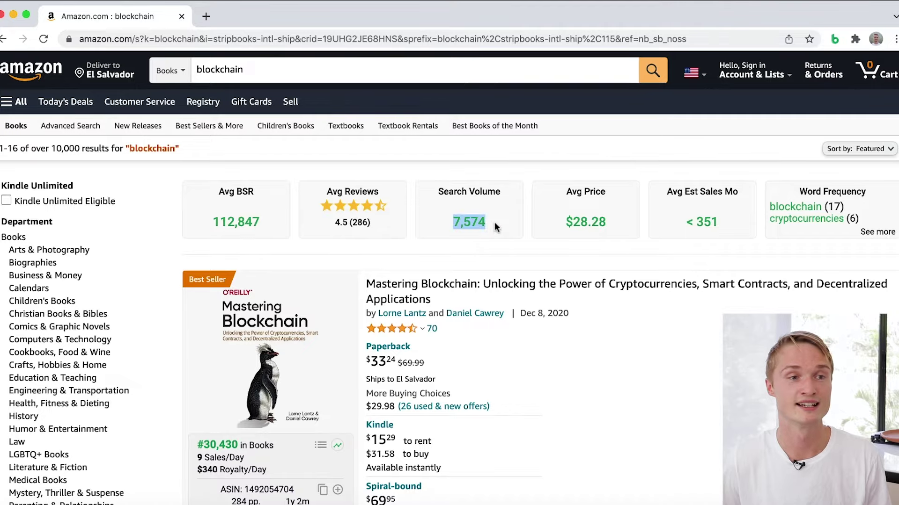
click(495, 223)
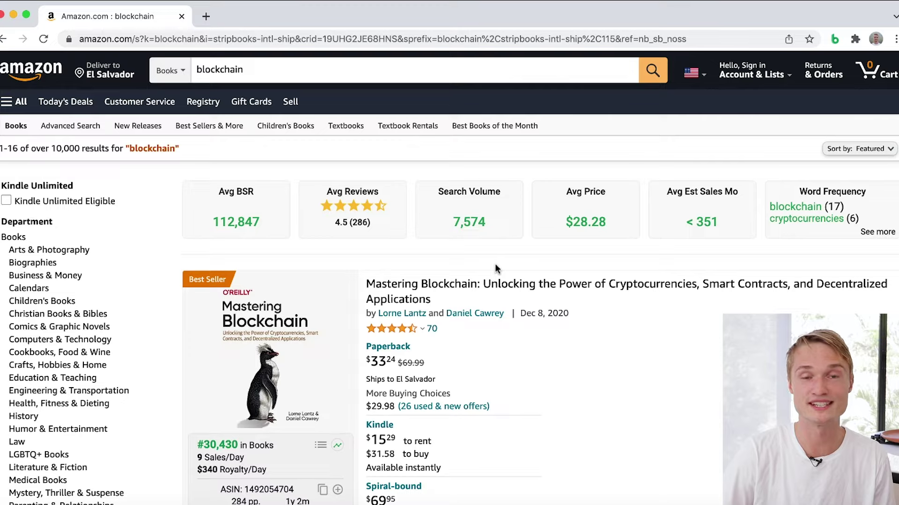
click(236, 75)
click(691, 187)
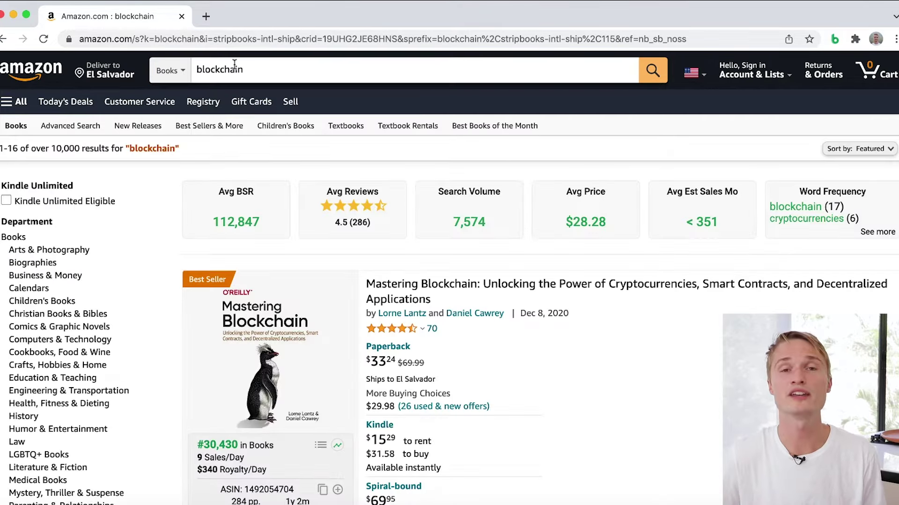
click(269, 70)
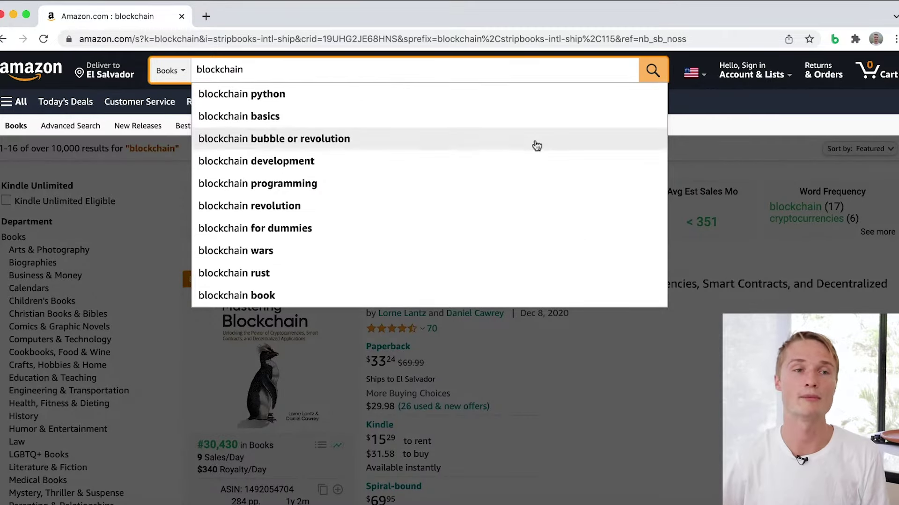
click(717, 159)
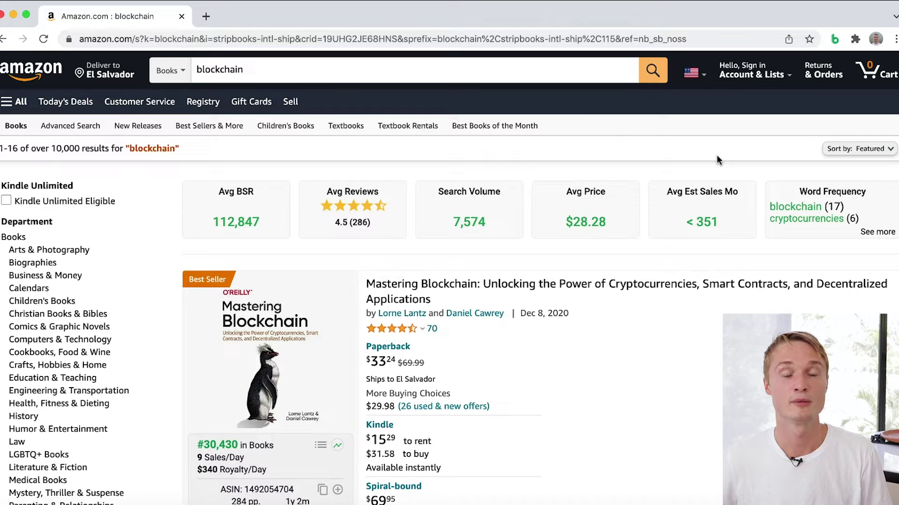
Step: Search Books for bitcoin and review the page averages above the results
double_click(196, 65)
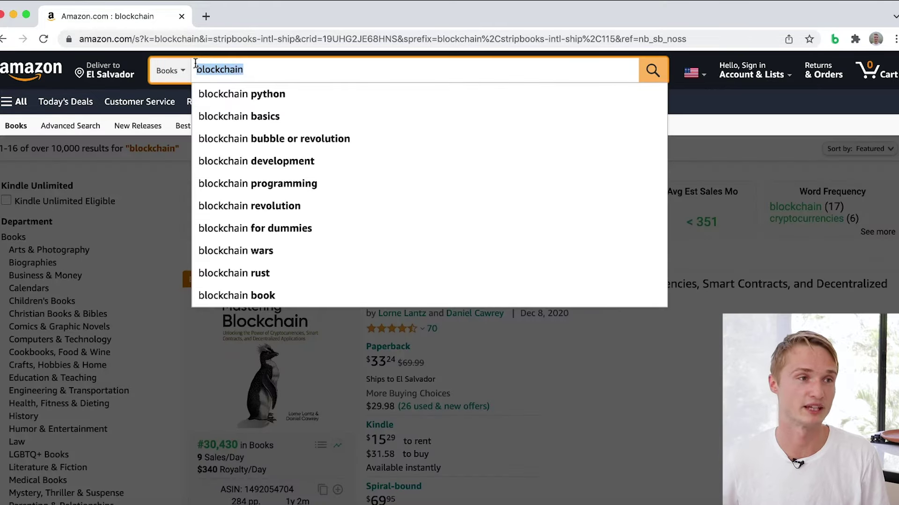
text(bitcoin)
key(Return)
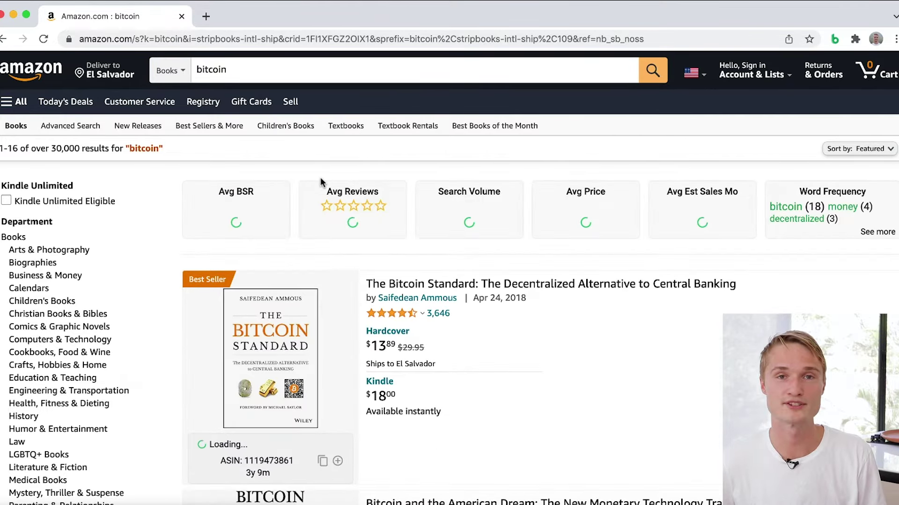
scroll(321, 181, down, 1)
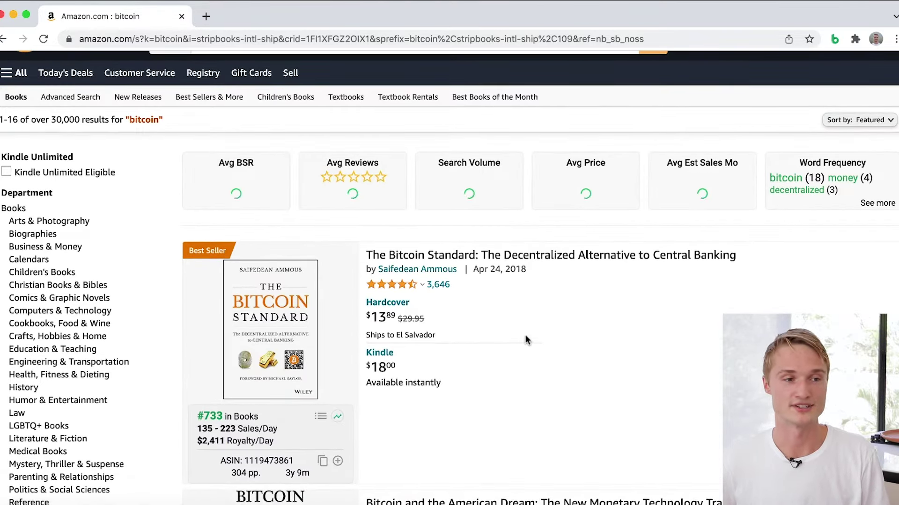
scroll(526, 335, up, 1)
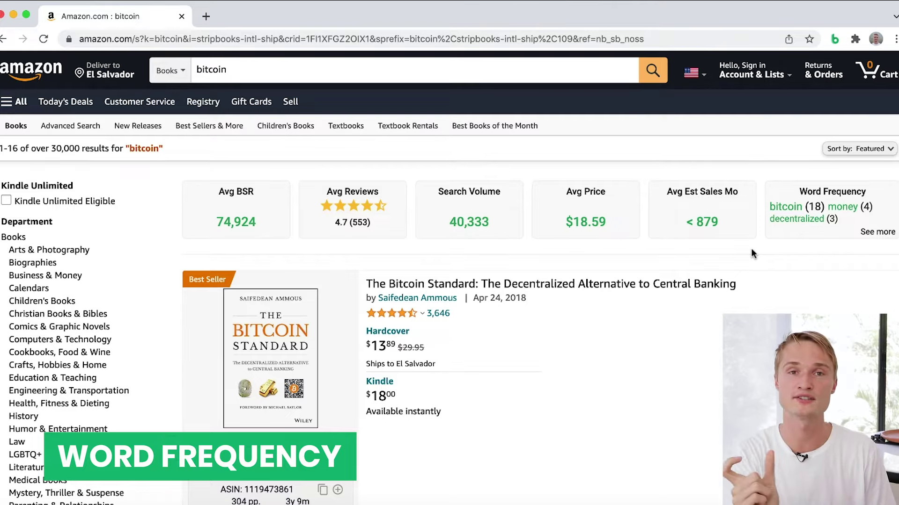
Step: View the full word frequency lists for the bitcoin results and for the Business & Finance best sellers page
click(873, 232)
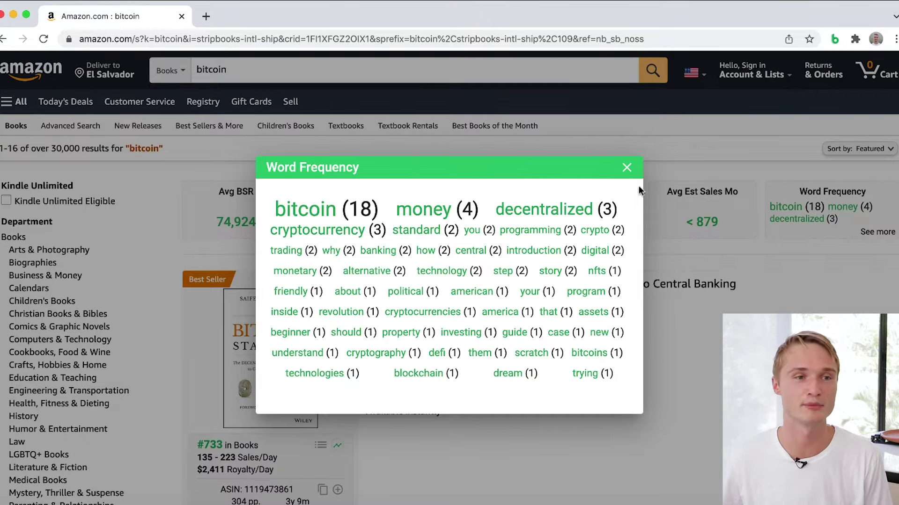
click(627, 169)
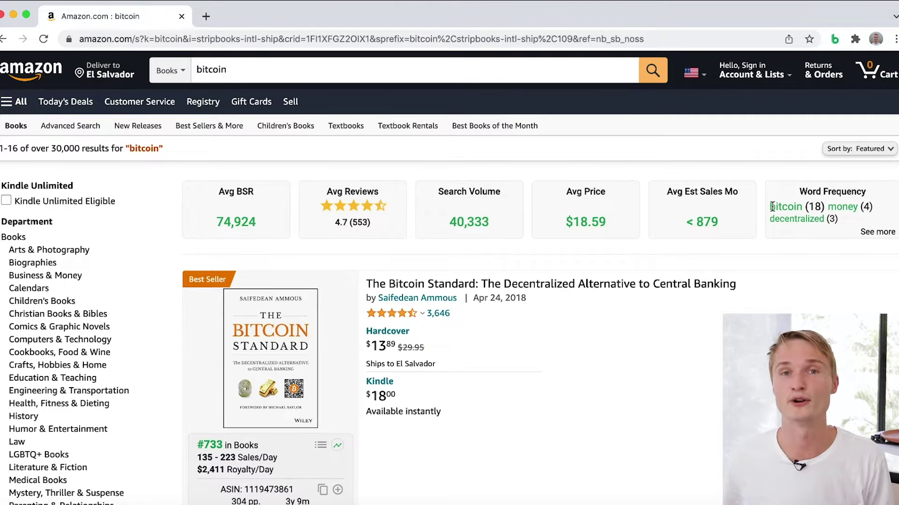
scroll(545, 273, down, 3)
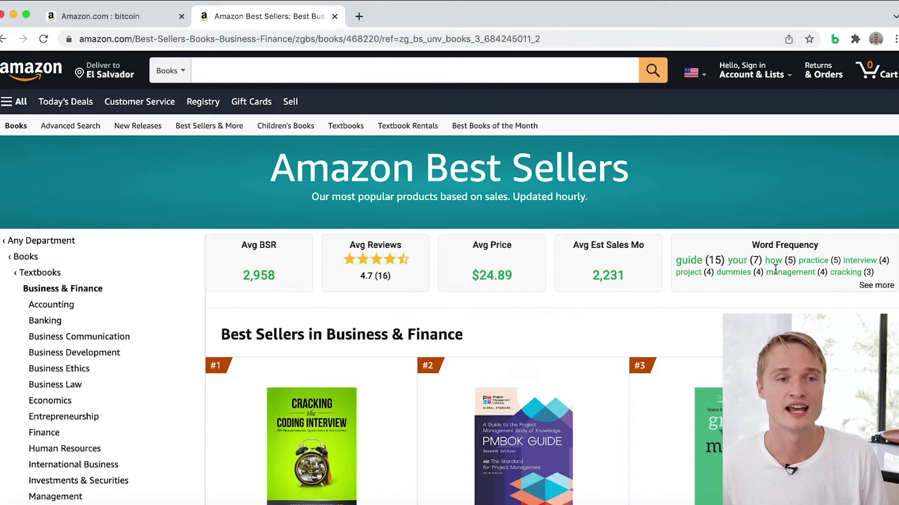
click(869, 286)
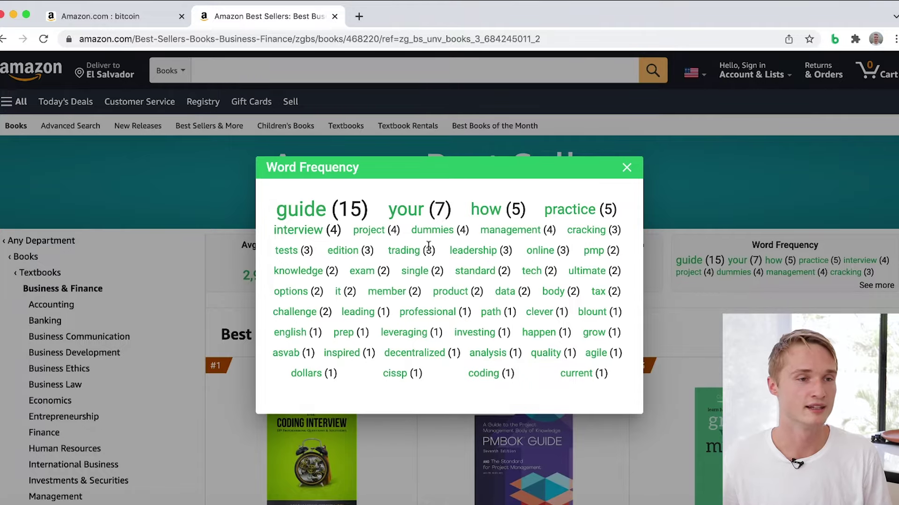
click(626, 167)
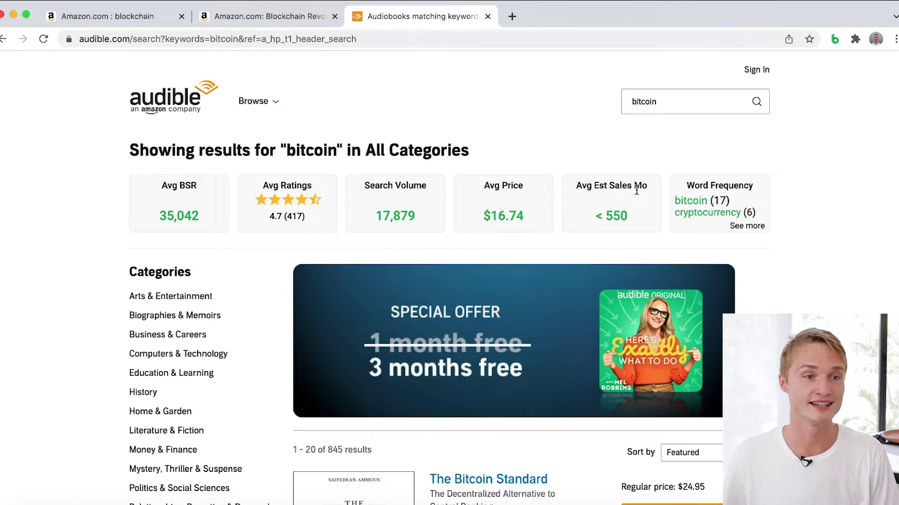
Step: Examine the rank, sales, royalty, length and age data under The Bitcoin Standard in the Audible bitcoin results
scroll(636, 189, down, 5)
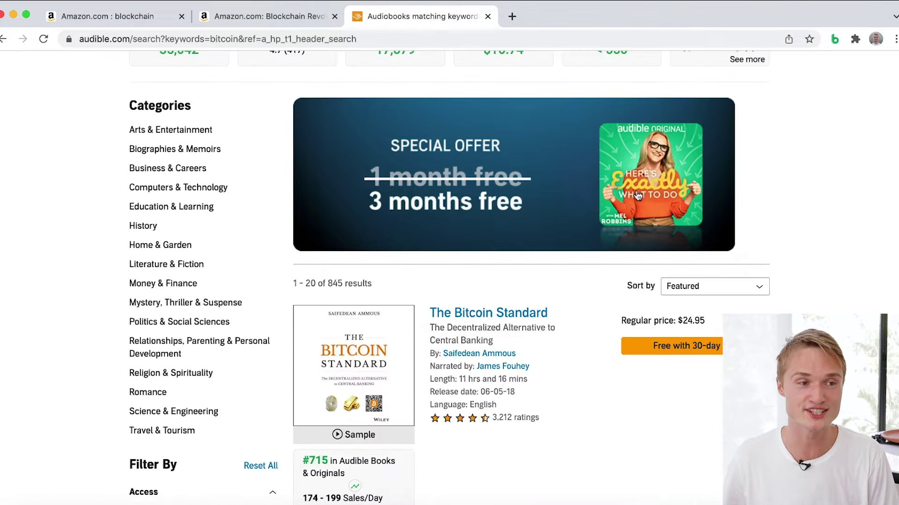
scroll(566, 265, down, 3)
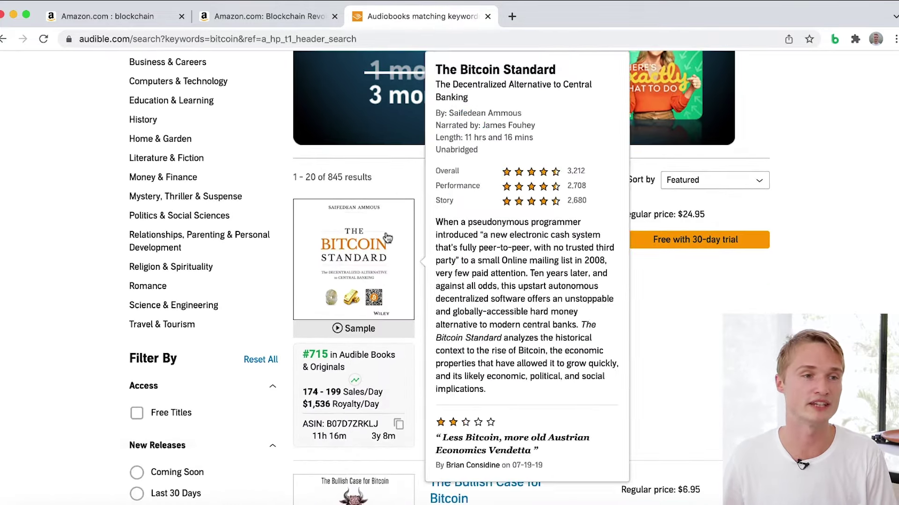
scroll(510, 305, down, 5)
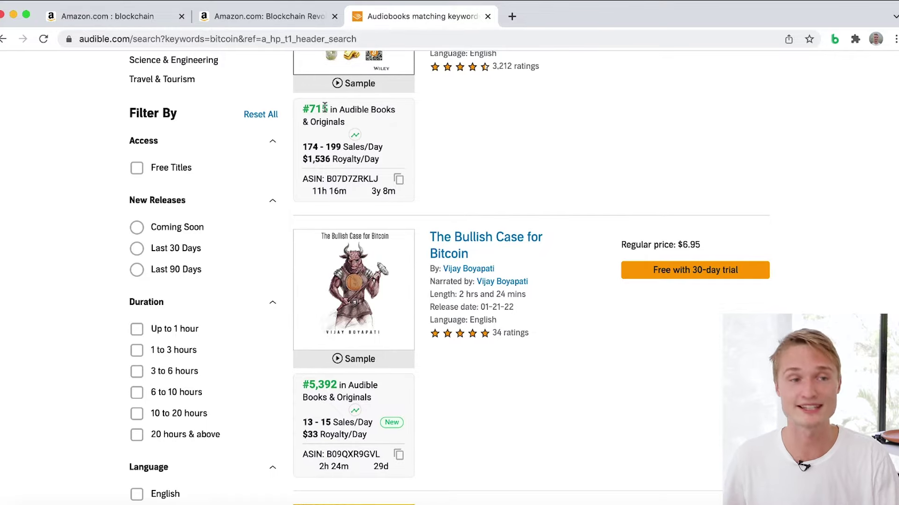
scroll(325, 107, down, 15)
scroll(325, 109, up, 20)
scroll(327, 111, down, 2)
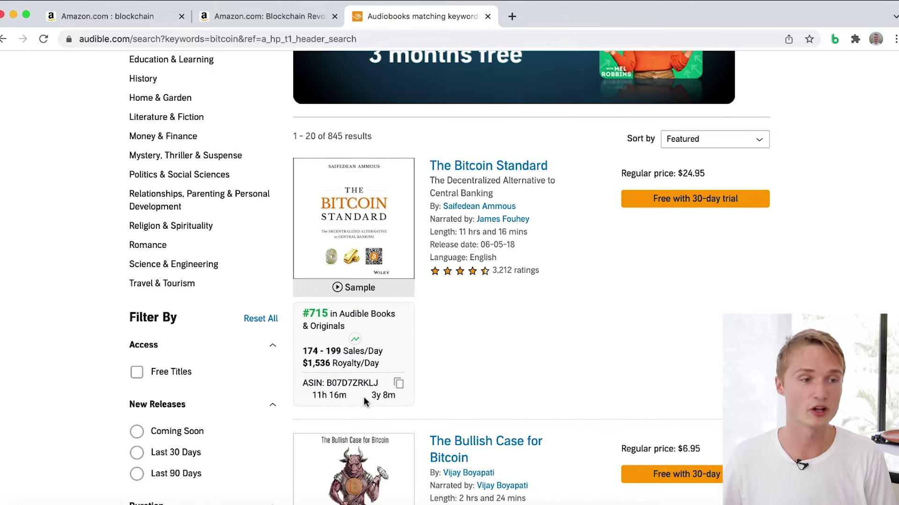
drag(366, 396, 434, 398)
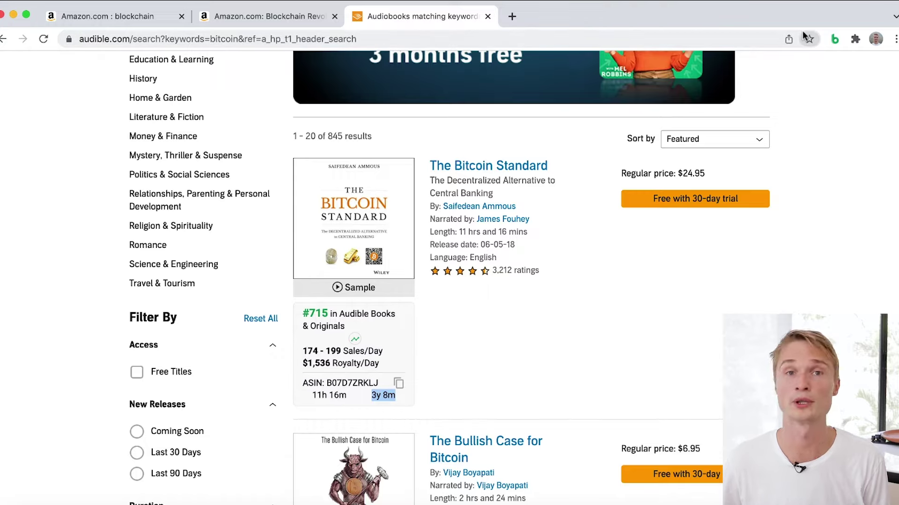
Step: Check the sales, royalty and age data under The Bullish Case for Bitcoin audiobook
scroll(411, 315, down, 5)
mouse_move(398, 316)
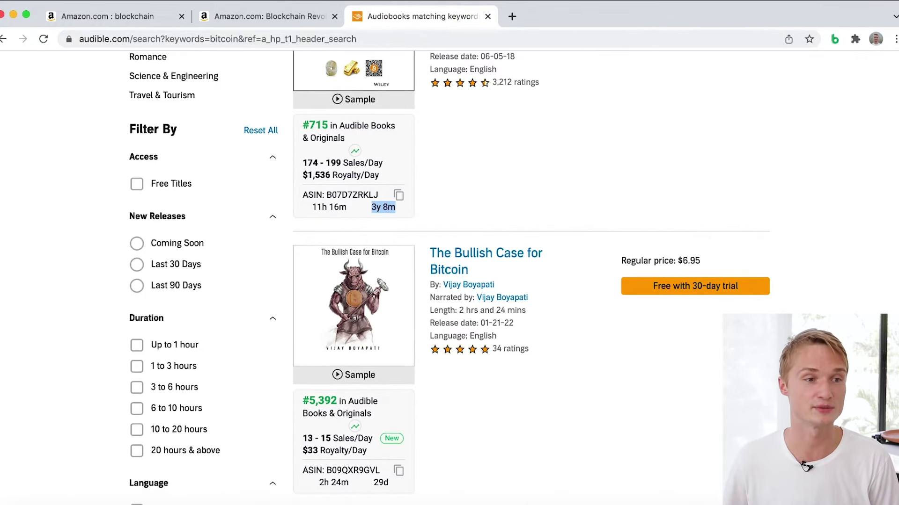
scroll(374, 491, up, 1)
click(373, 500)
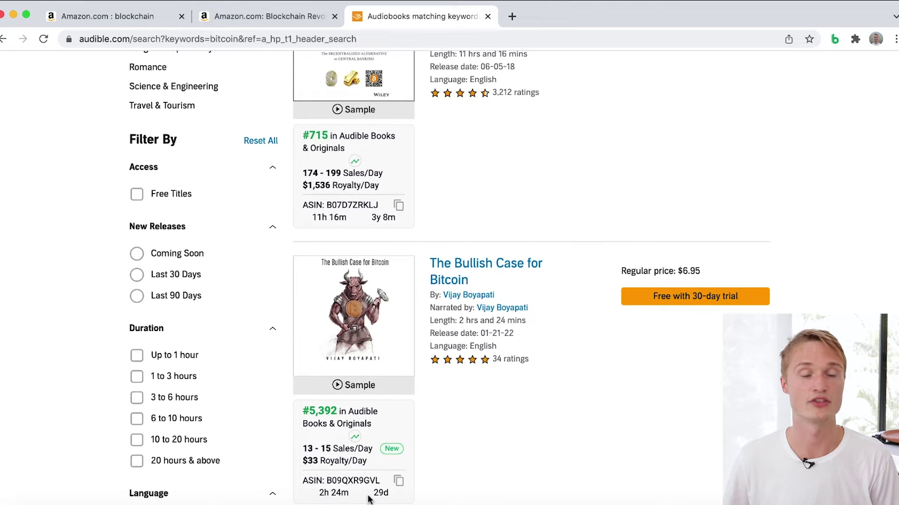
Step: Open the Book Beam page analysis for the Audible bitcoin results and look through all the listed audiobooks
click(834, 39)
scroll(639, 461, up, 5)
scroll(514, 323, up, 5)
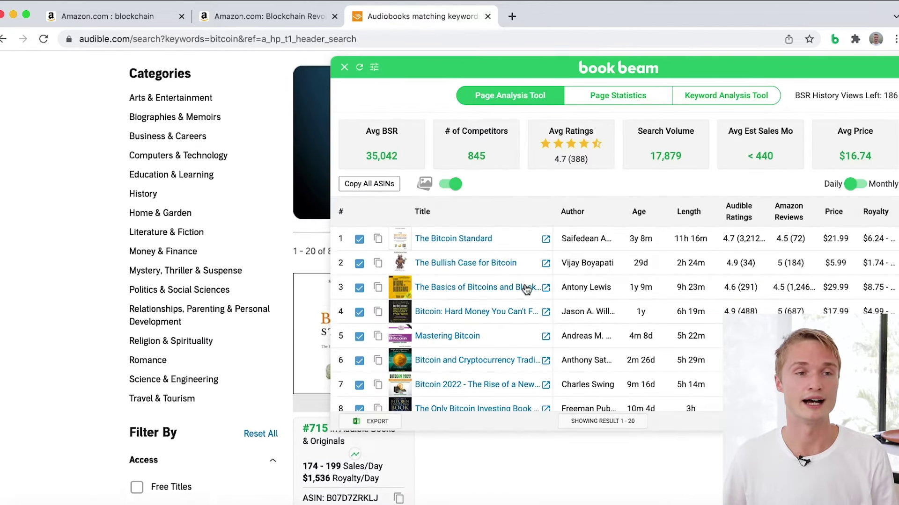
scroll(515, 323, down, 2)
scroll(437, 241, up, 1)
scroll(476, 300, down, 6)
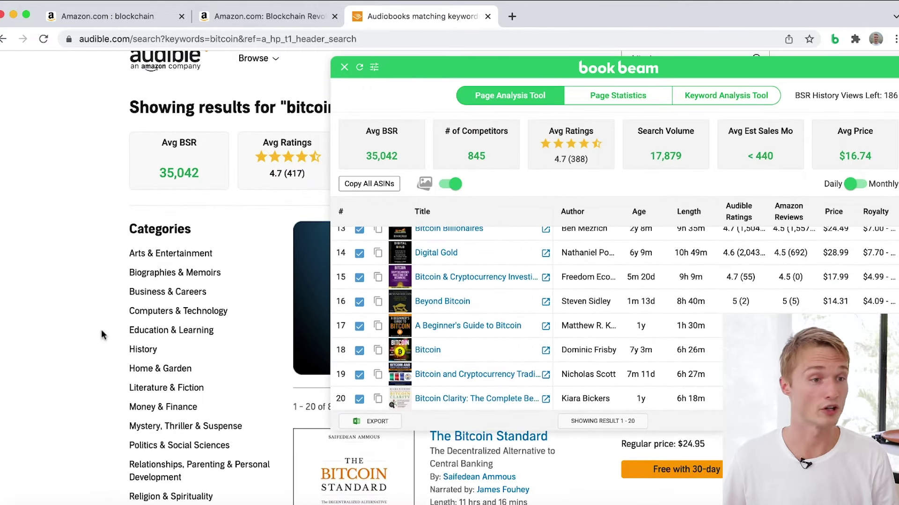
scroll(496, 335, up, 6)
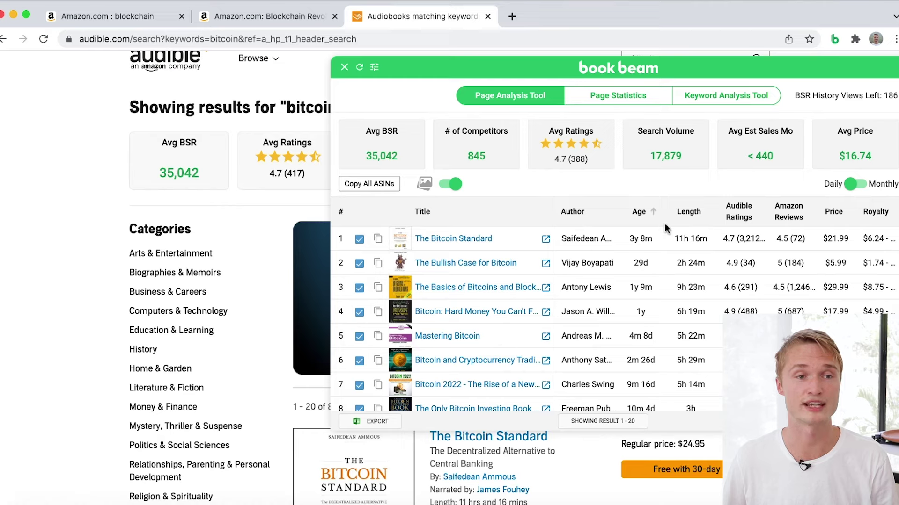
Step: Examine the ratings, ranking, estimated sales and royalty columns of the audiobook analysis table
scroll(698, 264, right, 5)
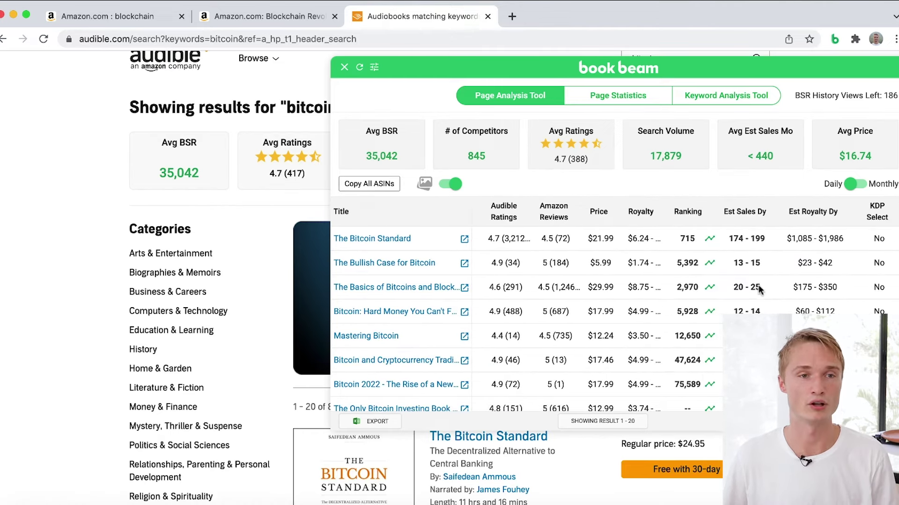
scroll(765, 270, up, 2)
scroll(765, 270, down, 6)
scroll(615, 319, up, 5)
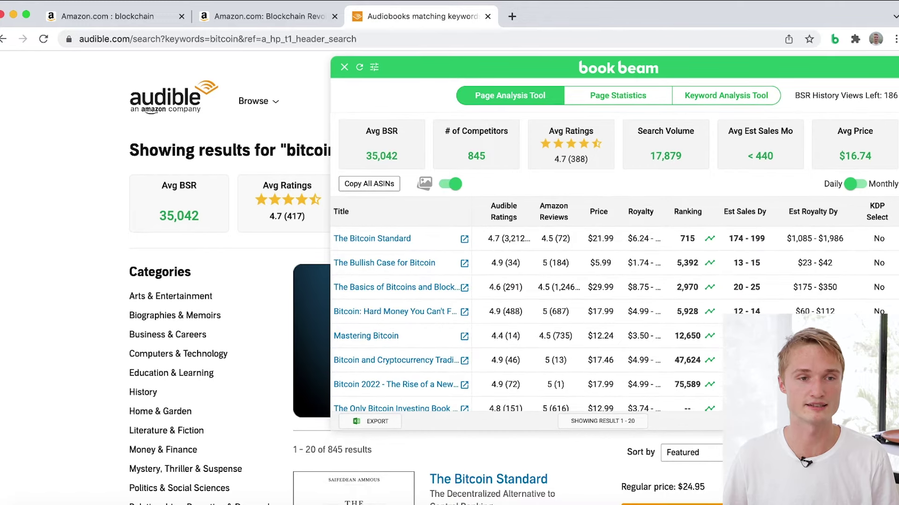
scroll(615, 319, down, 6)
scroll(412, 247, up, 6)
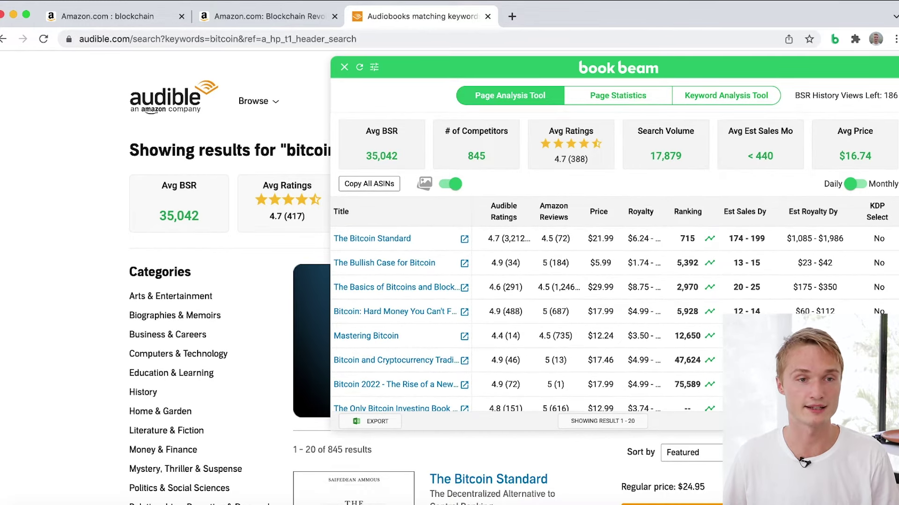
Step: View the BSR and price history of The Bitcoin Standard audiobook over 6 months and 1 year
click(709, 239)
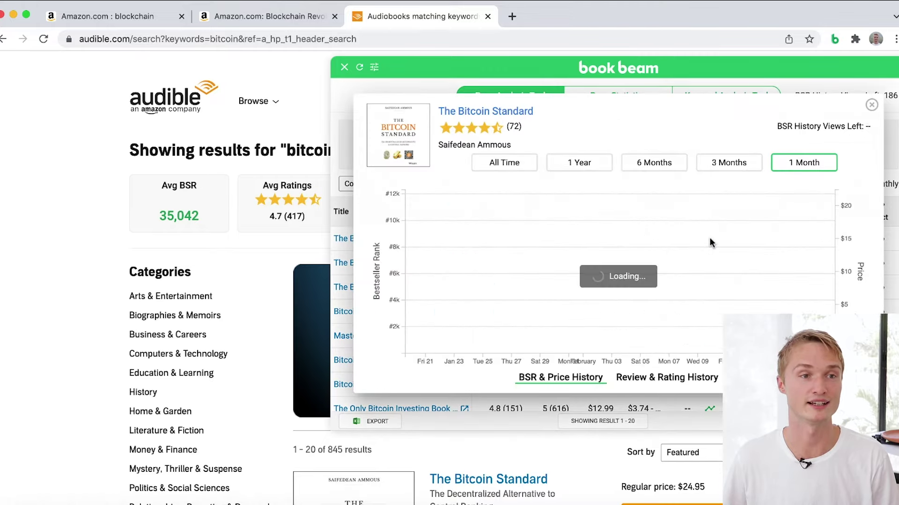
click(674, 164)
click(577, 164)
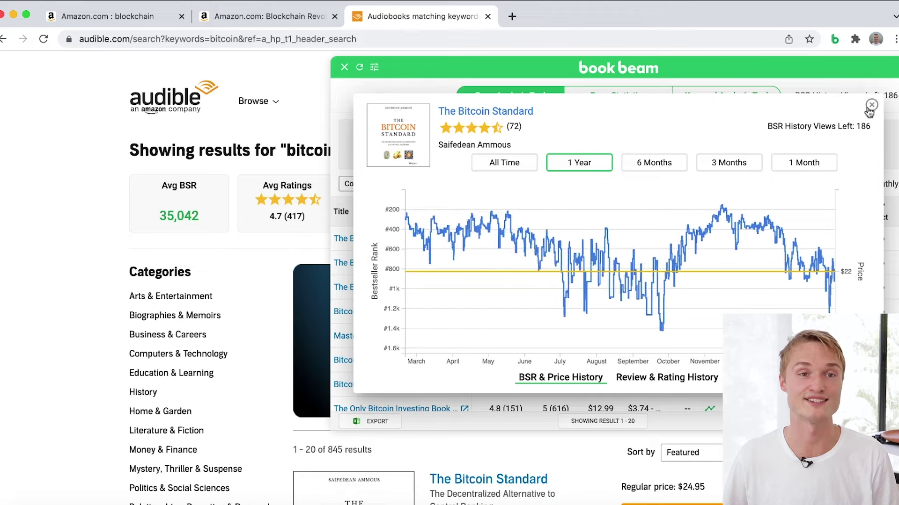
Step: View The Bitcoin Standard's all-time BSR and price history, plus the 1-year history of The Basics of Bitcoins and Blockchains
click(515, 164)
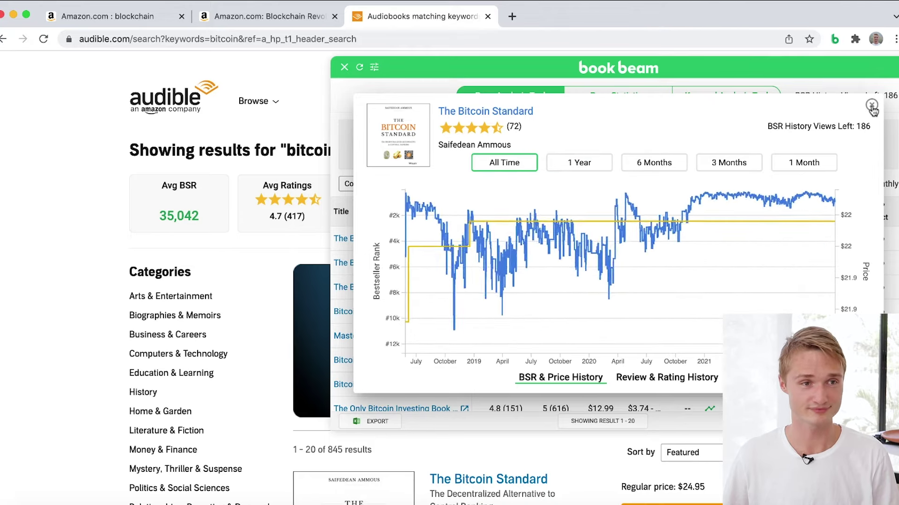
click(871, 105)
click(710, 289)
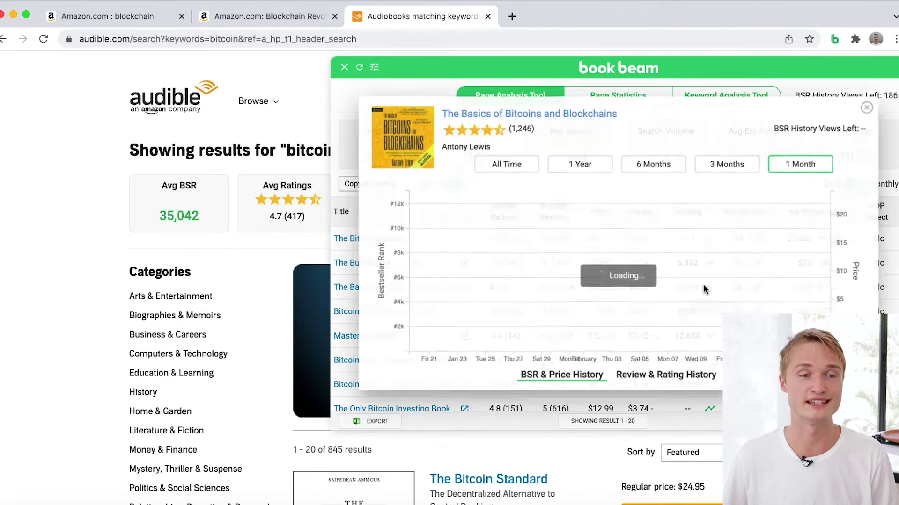
click(580, 162)
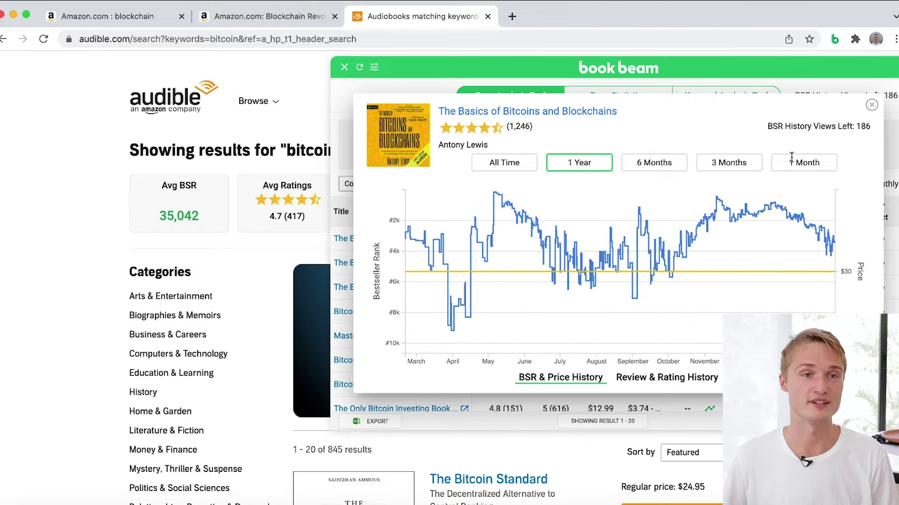
click(871, 105)
scroll(568, 255, right, 3)
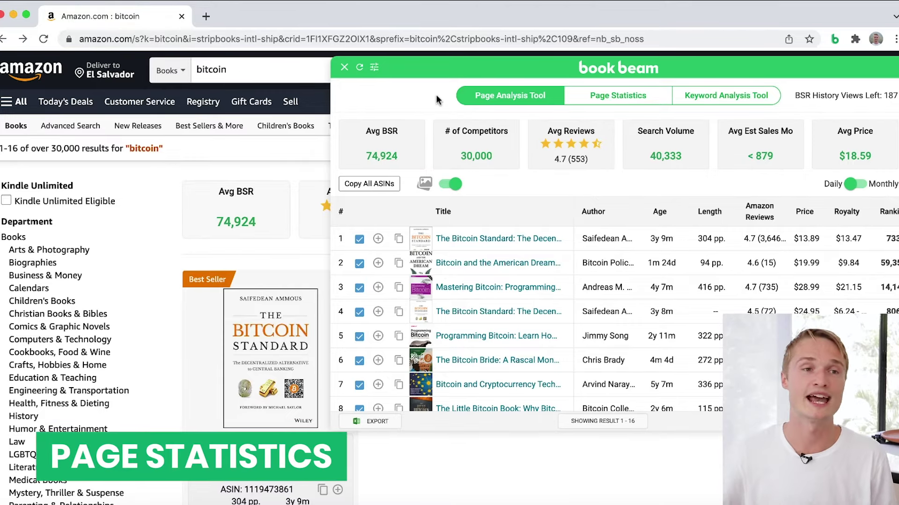
Step: Open the page statistics for the Amazon keyword "bitcoin" and inspect individual books' ranks in the BSR Distribution Graph
click(630, 100)
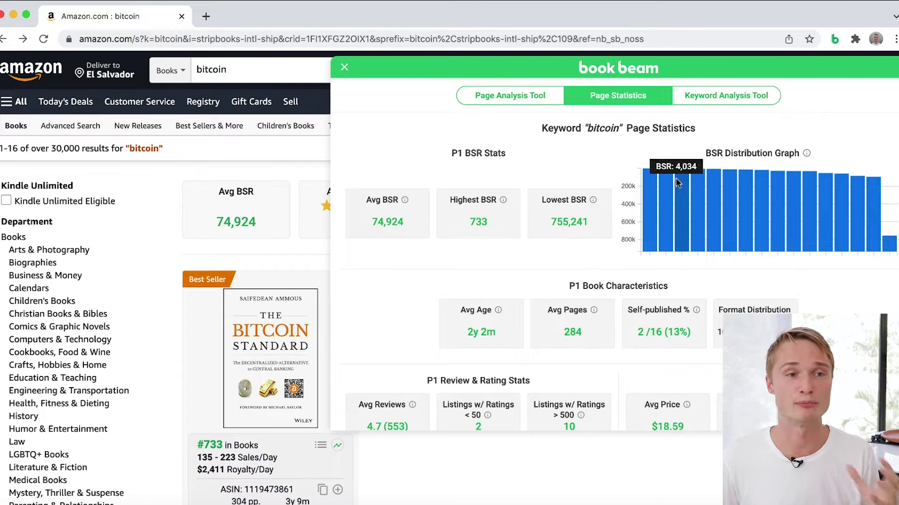
mouse_move(681, 202)
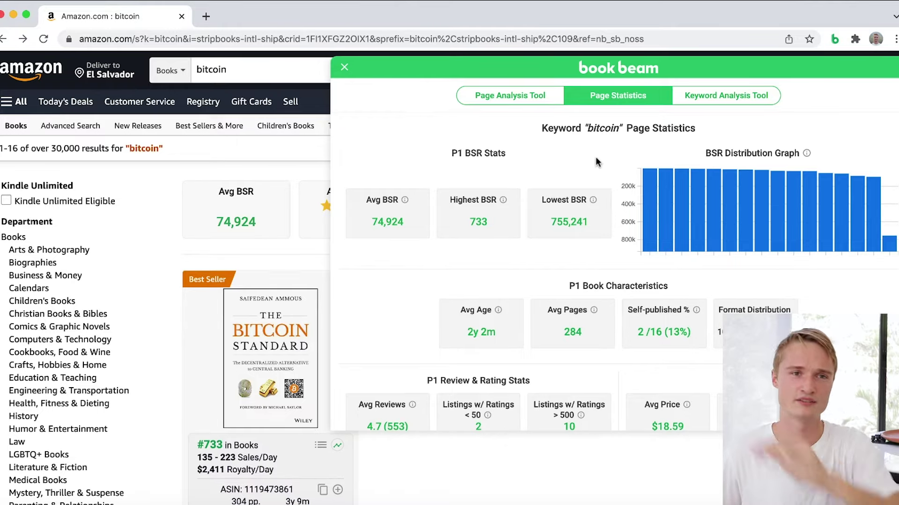
mouse_move(645, 177)
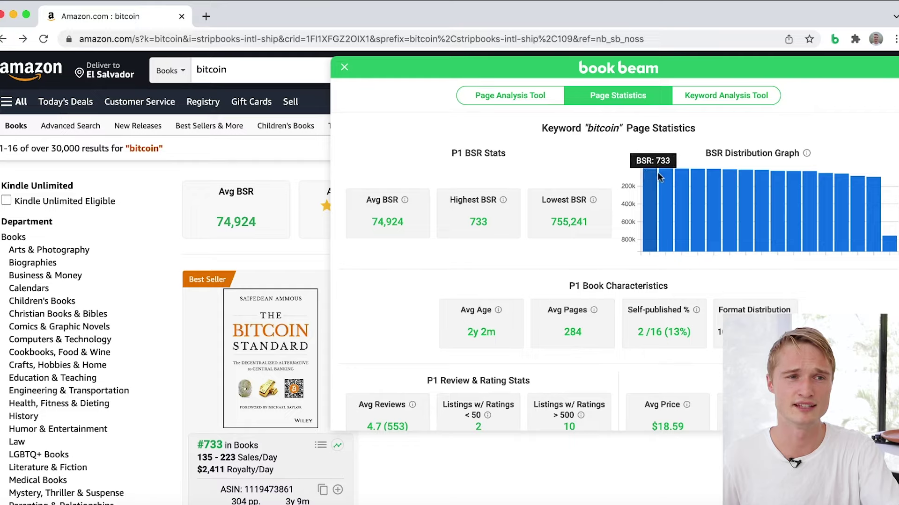
mouse_move(889, 243)
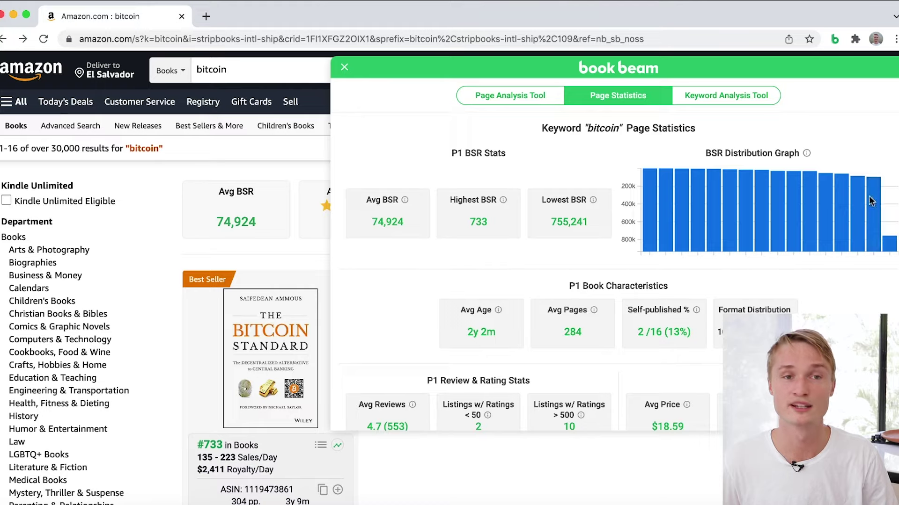
mouse_move(746, 191)
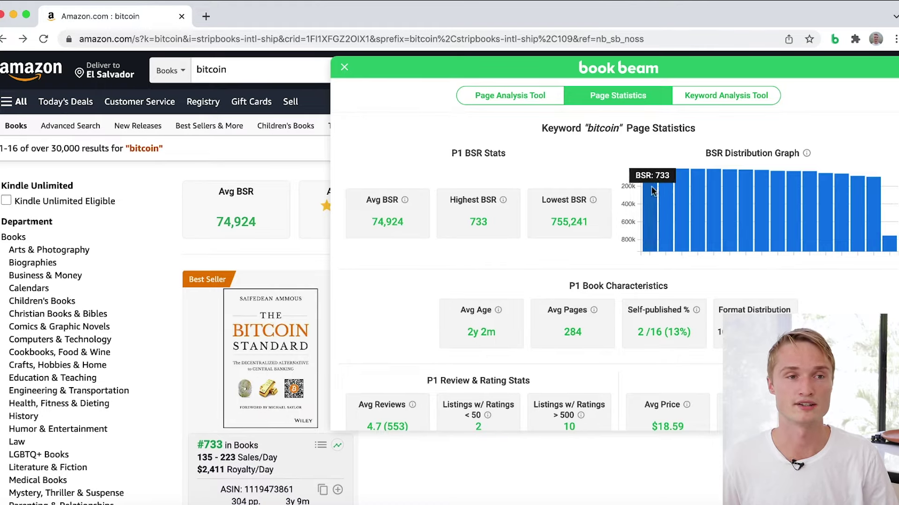
mouse_move(869, 200)
scroll(775, 206, down, 1)
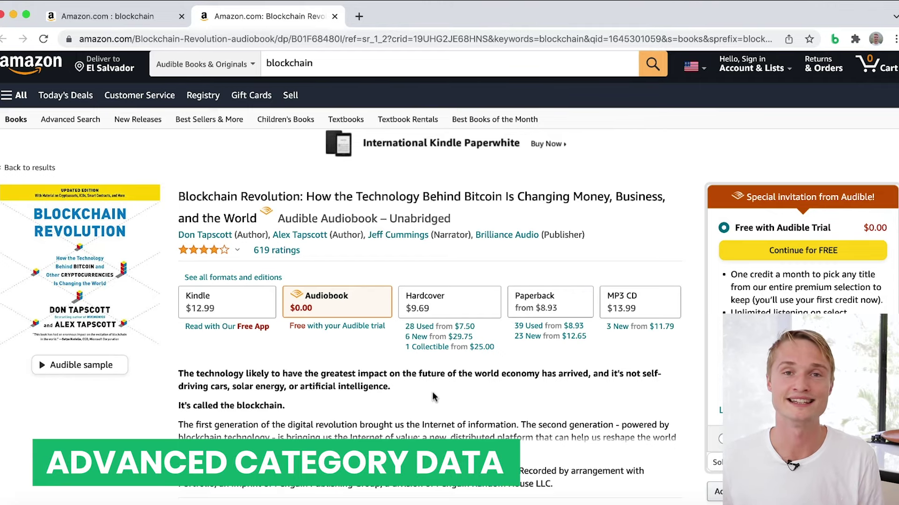
Step: Examine the product details, Best Sellers Rank and Book Beam category table on the Blockchain Revolution audiobook page
scroll(432, 396, down, 20)
scroll(434, 398, down, 9)
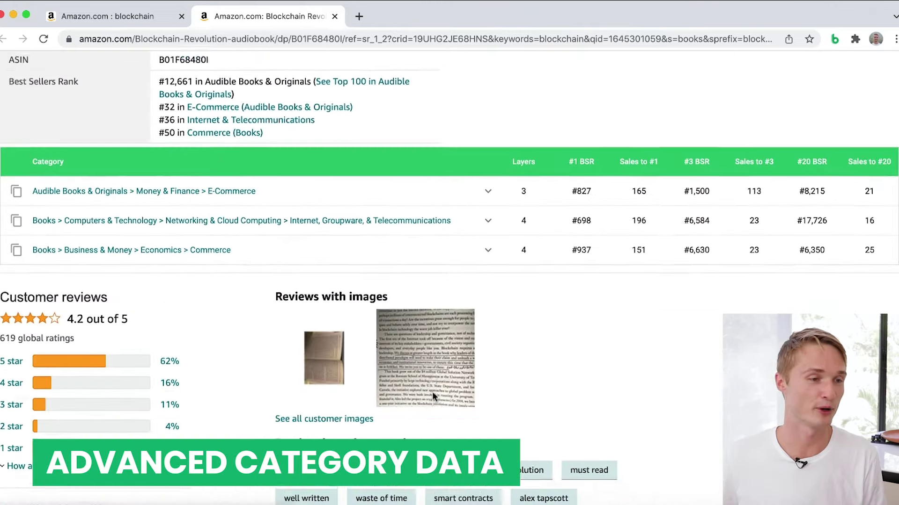
scroll(435, 397, up, 1)
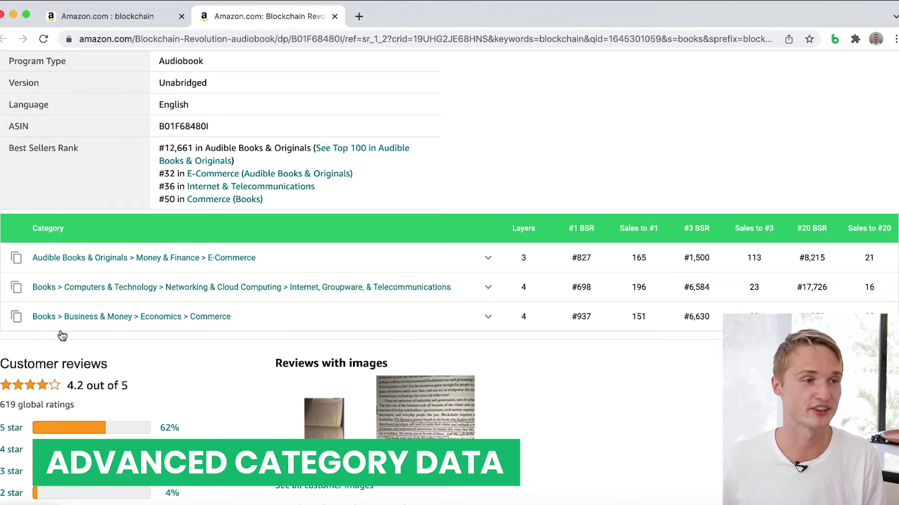
scroll(100, 221, up, 4)
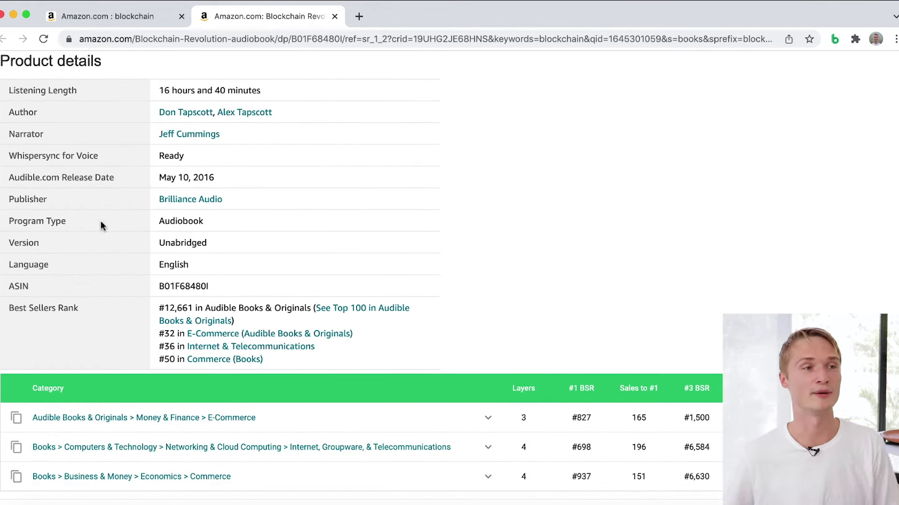
scroll(100, 221, down, 2)
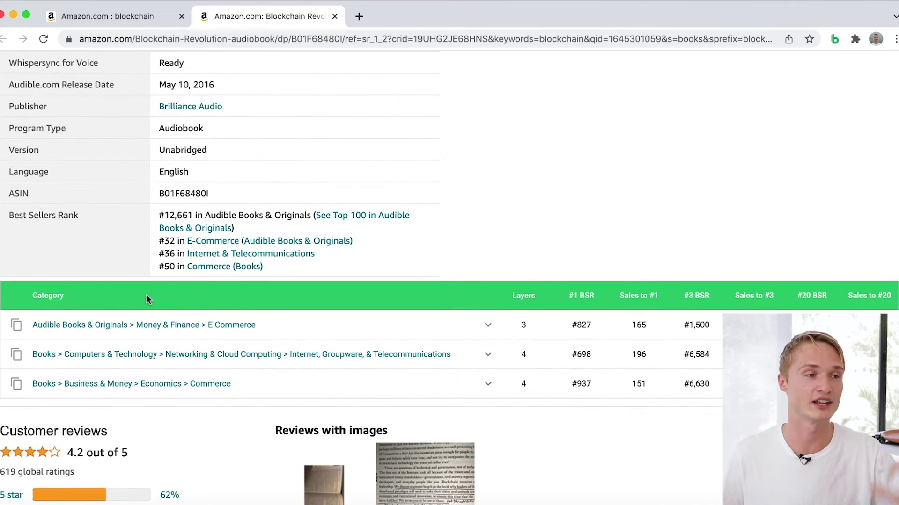
scroll(203, 302, down, 1)
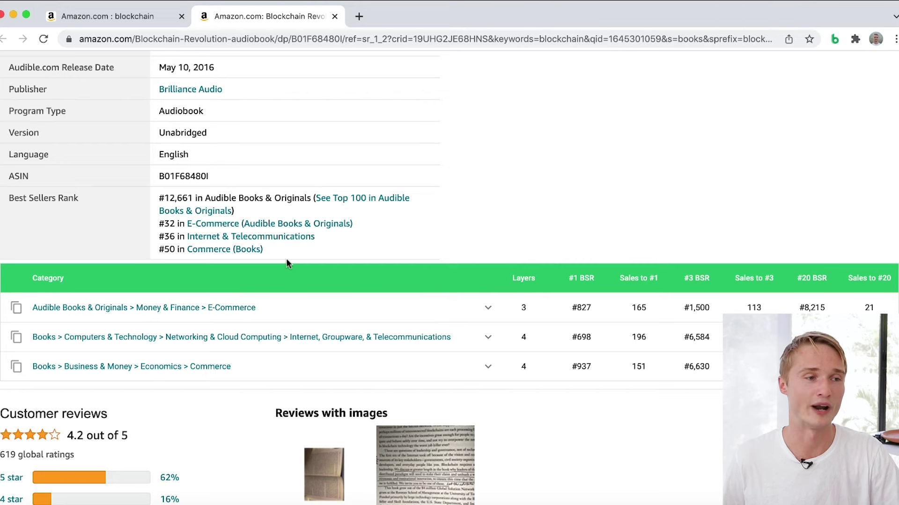
scroll(577, 252, down, 1)
scroll(582, 305, up, 1)
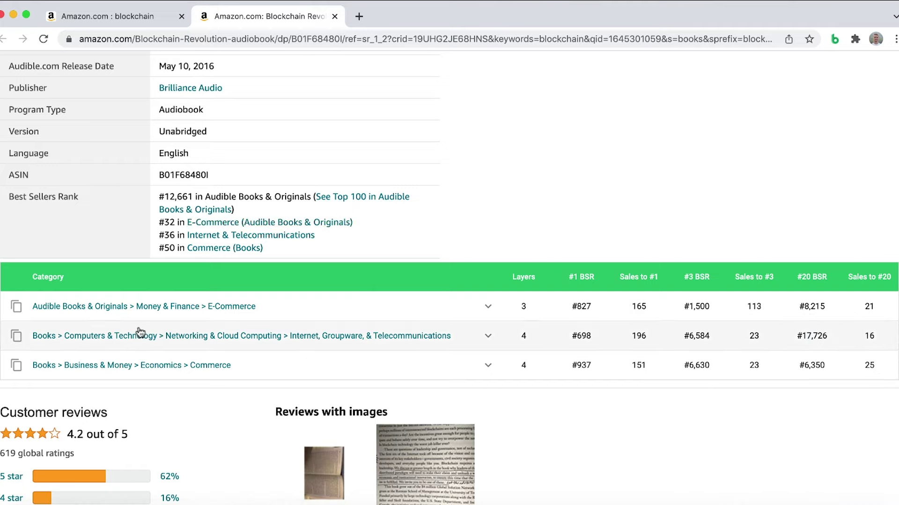
scroll(534, 360, down, 1)
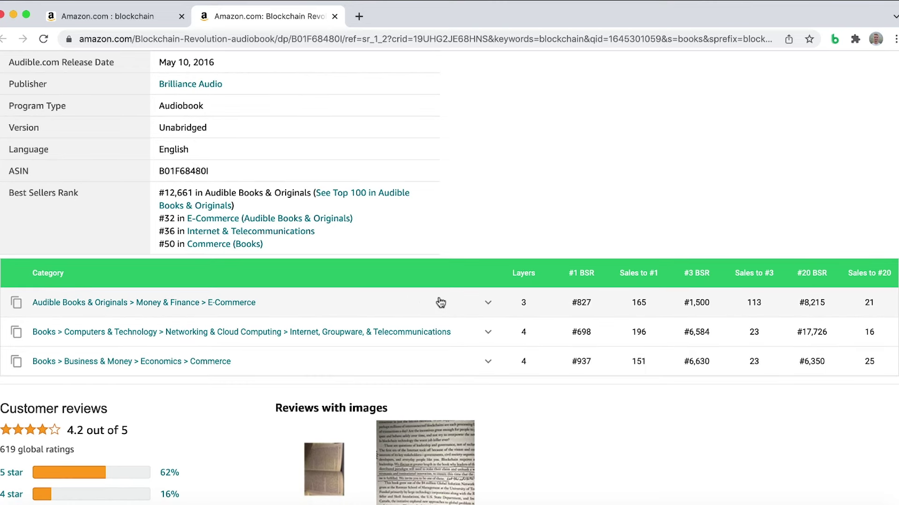
Step: Expand the E-Commerce, Internet, Groupware, & Telecommunications and Commerce categories to view the data of their parent layers
click(414, 311)
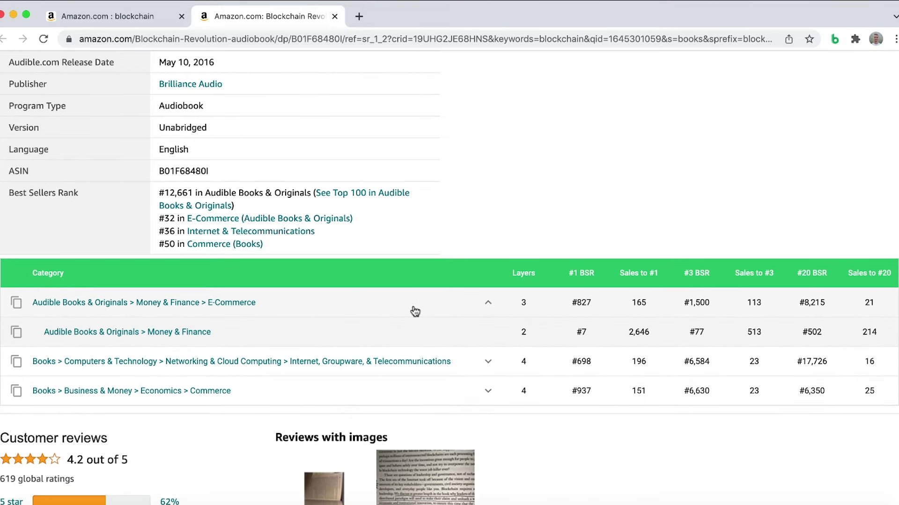
click(470, 361)
click(429, 450)
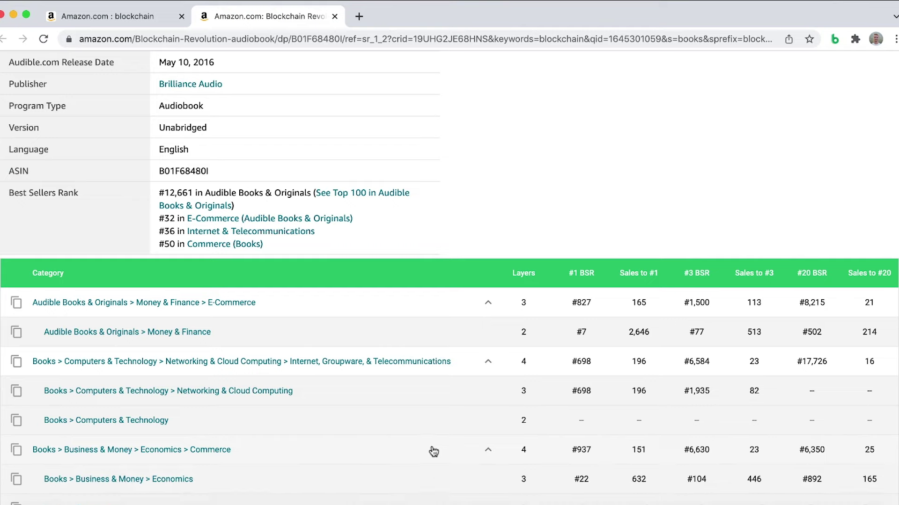
scroll(423, 369, down, 3)
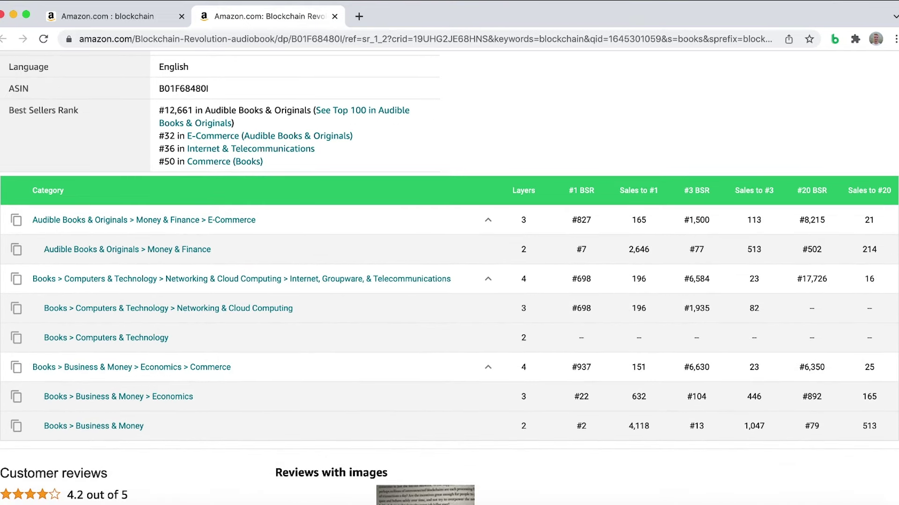
Step: Collapse the parent layers of all three categories in the category table
click(464, 293)
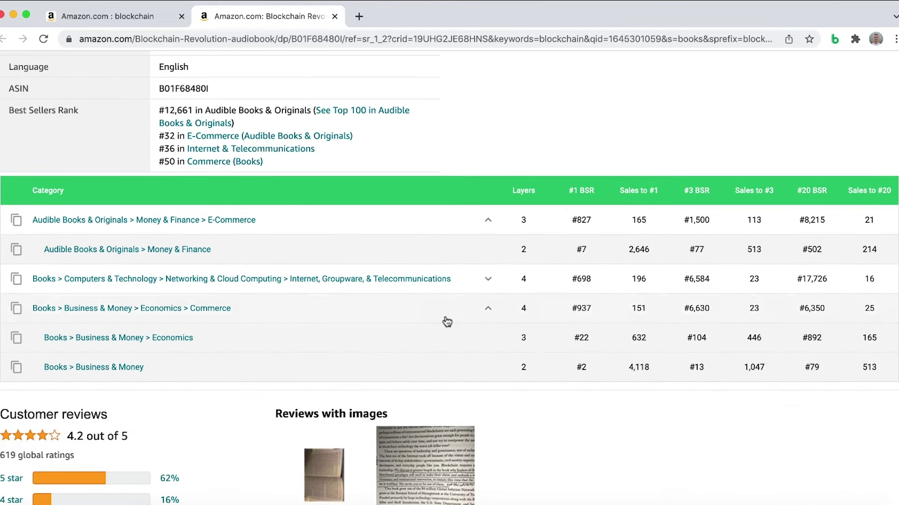
click(448, 315)
click(331, 224)
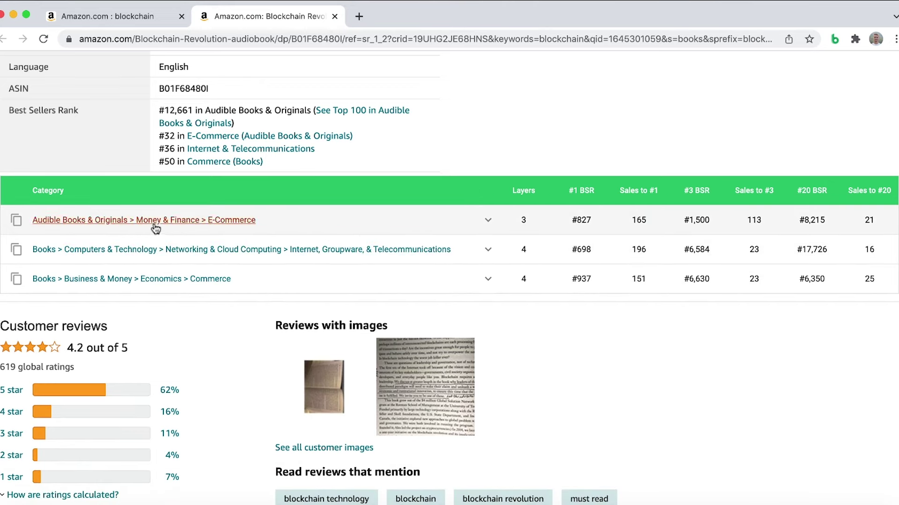
Step: Show the parent layer of the Audible Books & Originals > Money & Finance > E-Commerce category again
click(295, 216)
click(415, 225)
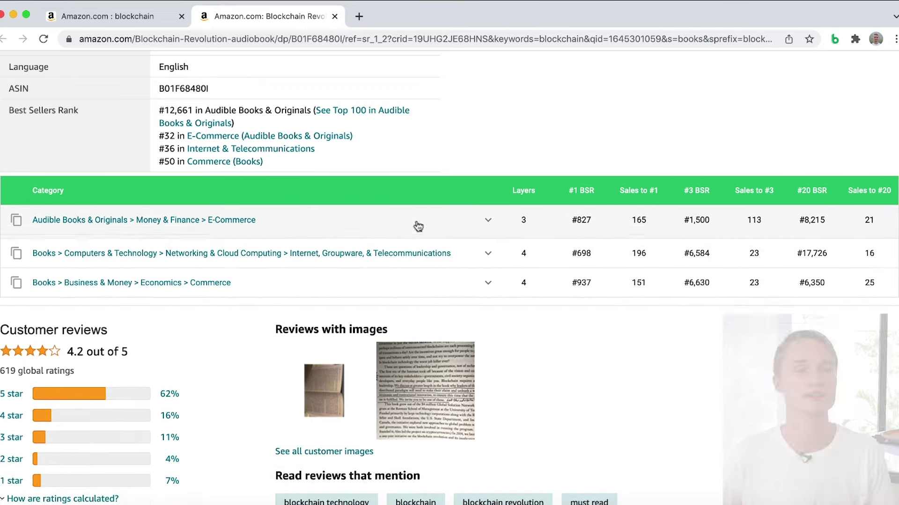
click(279, 225)
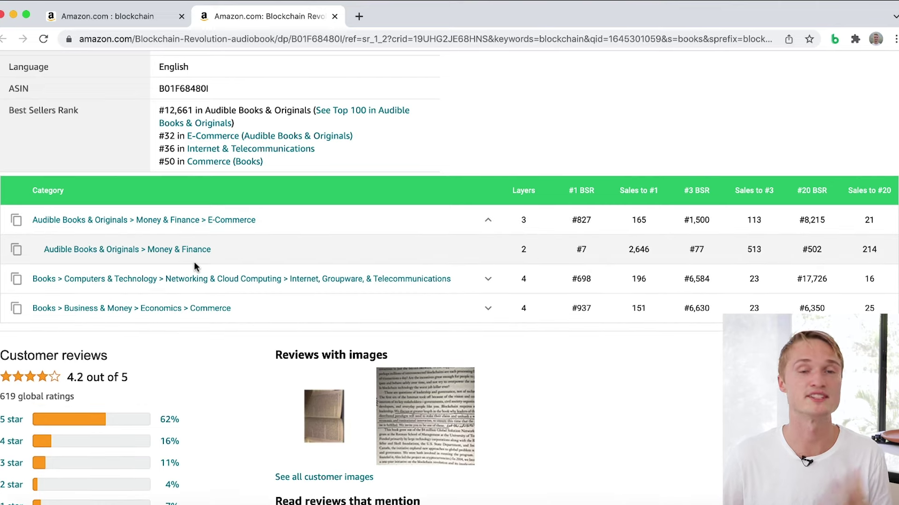